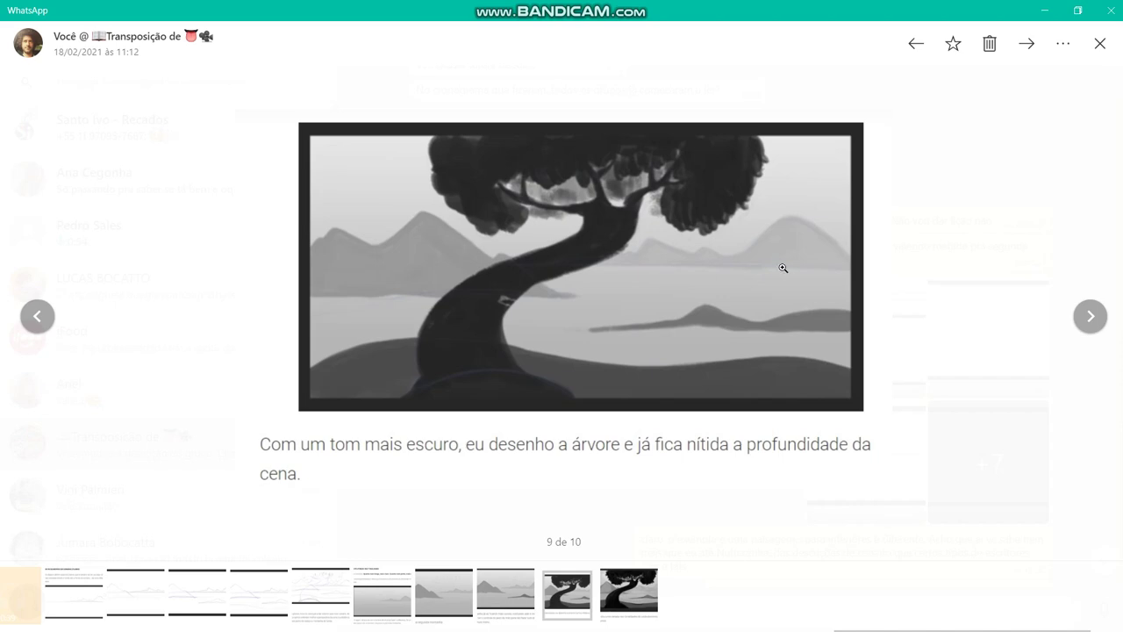
Examine the ninth and tenth images of the grayscale tree landscape close up, one after the other
{"action": "left_click", "coordinate": [770, 250]}
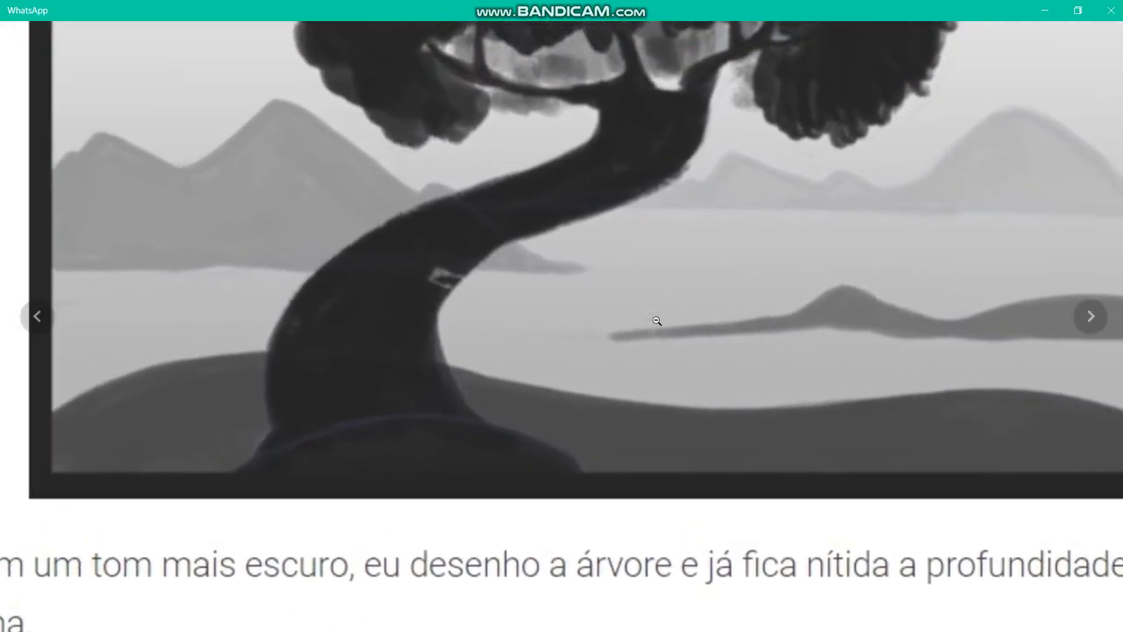
{"action": "left_click", "coordinate": [657, 320]}
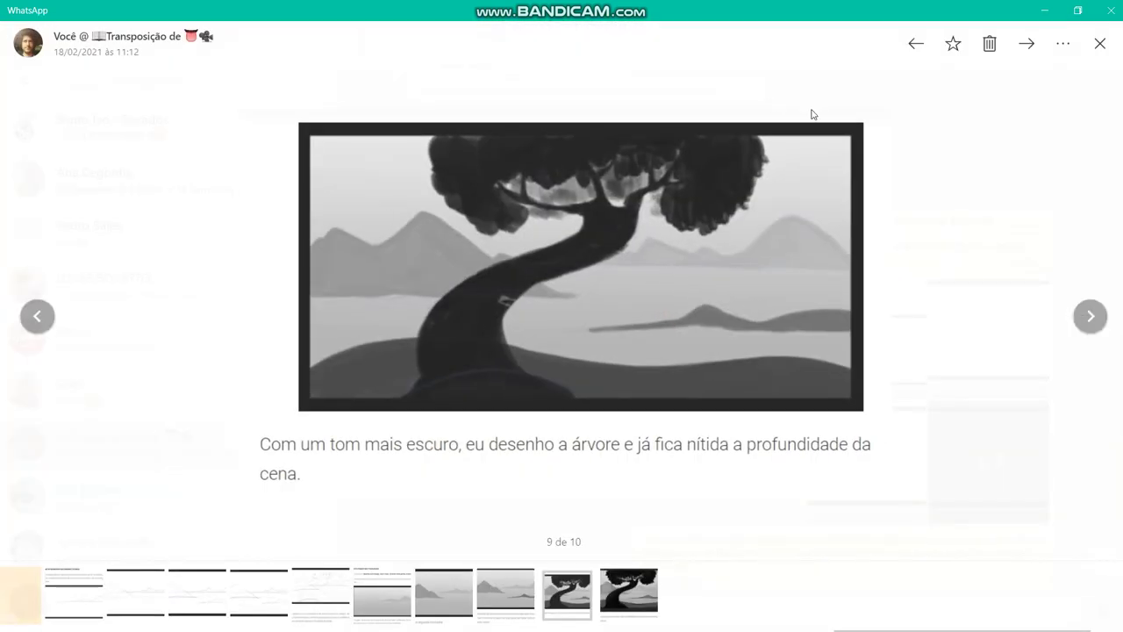
{"action": "left_click", "coordinate": [1087, 317]}
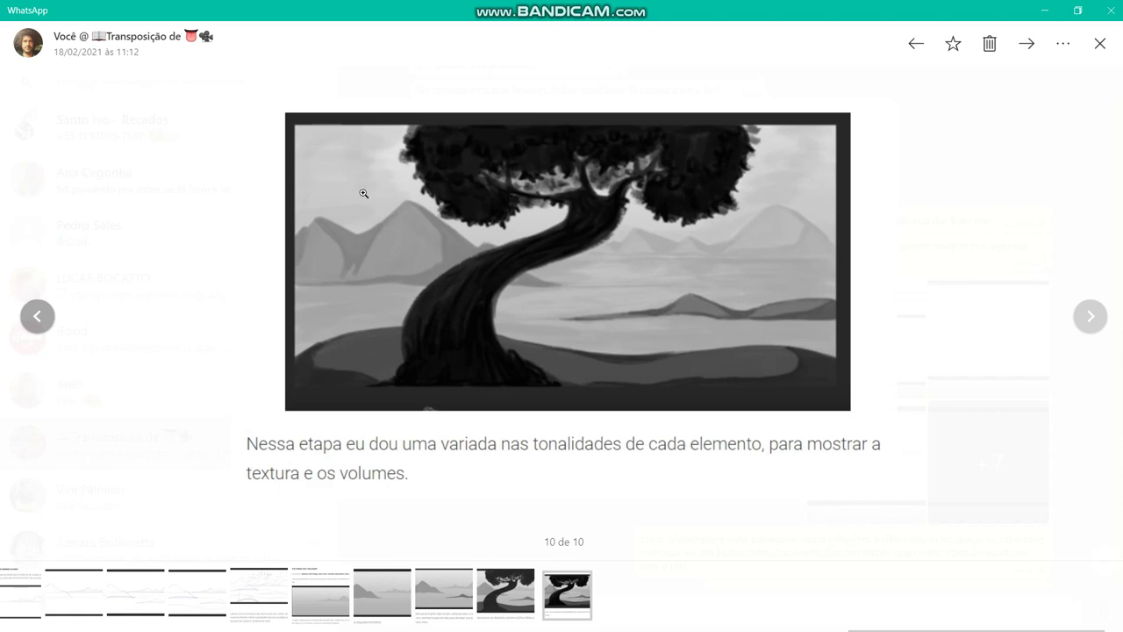
{"action": "left_click", "coordinate": [410, 252]}
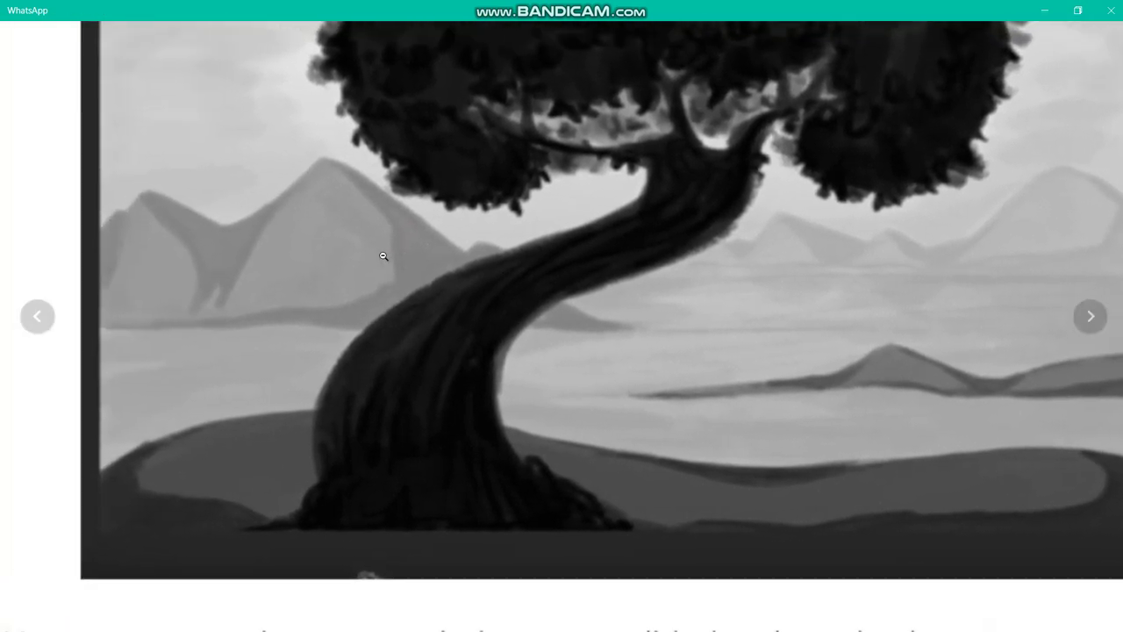
{"action": "left_click", "coordinate": [386, 252]}
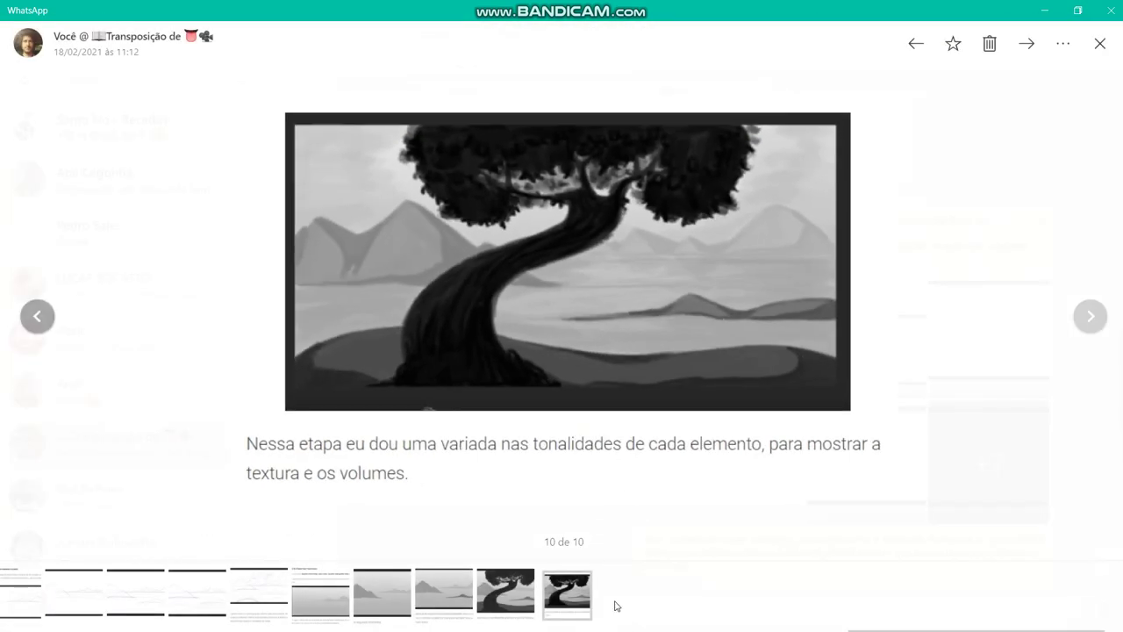
Switch to the blank cream canvas in Photoshop
{"action": "key", "text": "super"}
{"action": "left_click", "coordinate": [807, 621]}
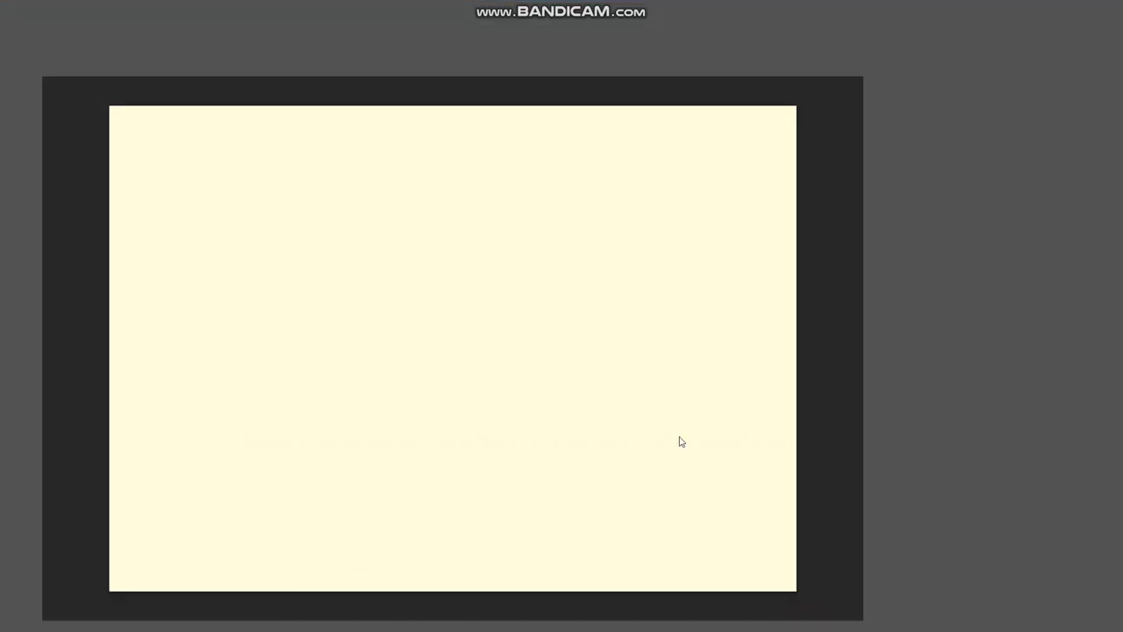
{"action": "left_click_drag", "start_coordinate": [342, 255], "coordinate": [476, 288]}
{"action": "key", "text": "ctrl+z"}
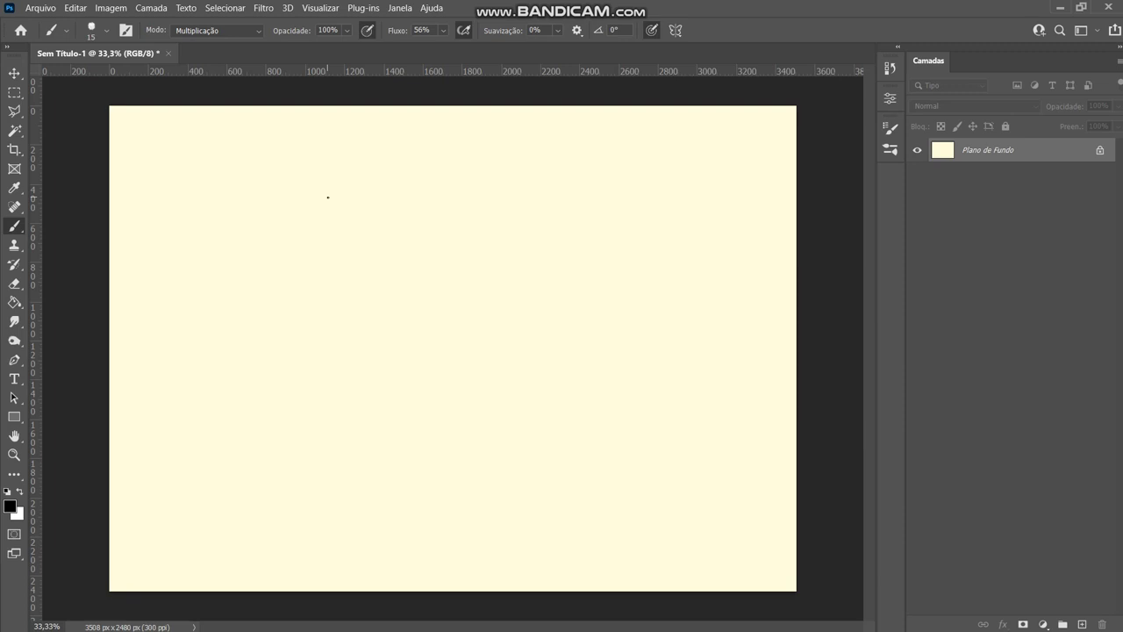
{"action": "mouse_move", "coordinate": [220, 120]}
{"action": "left_mouse_down"}
{"action": "mouse_move", "coordinate": [187, 171]}
{"action": "mouse_move", "coordinate": [268, 161]}
{"action": "mouse_move", "coordinate": [335, 272]}
{"action": "mouse_move", "coordinate": [318, 311]}
{"action": "left_mouse_up"}
{"action": "key", "text": "ctrl+z"}
Draw a large rectangular frame with straight black brush lines just inside the canvas edges
{"action": "mouse_move", "coordinate": [181, 176]}
{"action": "left_mouse_down"}
{"action": "mouse_move", "coordinate": [132, 517]}
{"action": "mouse_move", "coordinate": [190, 476]}
{"action": "mouse_move", "coordinate": [180, 526]}
{"action": "mouse_move", "coordinate": [760, 576]}
{"action": "left_mouse_up"}
{"action": "mouse_move", "coordinate": [747, 491]}
{"action": "left_mouse_down"}
{"action": "mouse_move", "coordinate": [753, 535]}
{"action": "mouse_move", "coordinate": [772, 149]}
{"action": "mouse_move", "coordinate": [402, 125]}
{"action": "mouse_move", "coordinate": [180, 125]}
{"action": "left_mouse_up"}
{"action": "left_click", "coordinate": [180, 180], "text": "shift"}
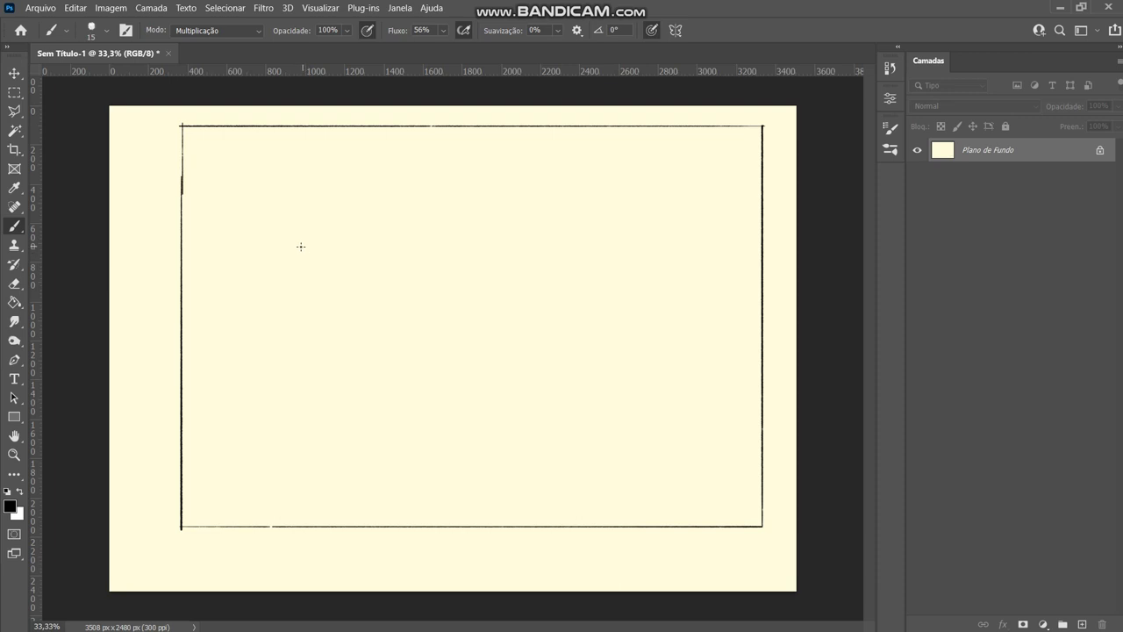
{"action": "key", "text": "shift"}
{"action": "key", "text": "shift"}
{"action": "key", "text": "shift"}
{"action": "key", "text": "shift"}
{"action": "key", "text": "shift"}
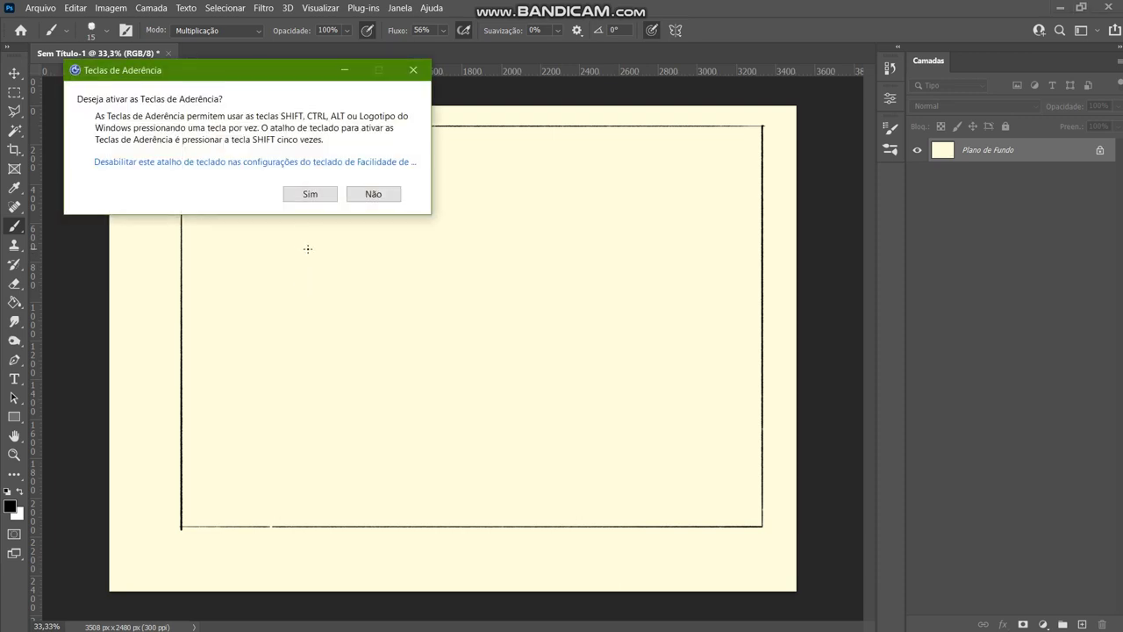
{"action": "left_click", "coordinate": [358, 198]}
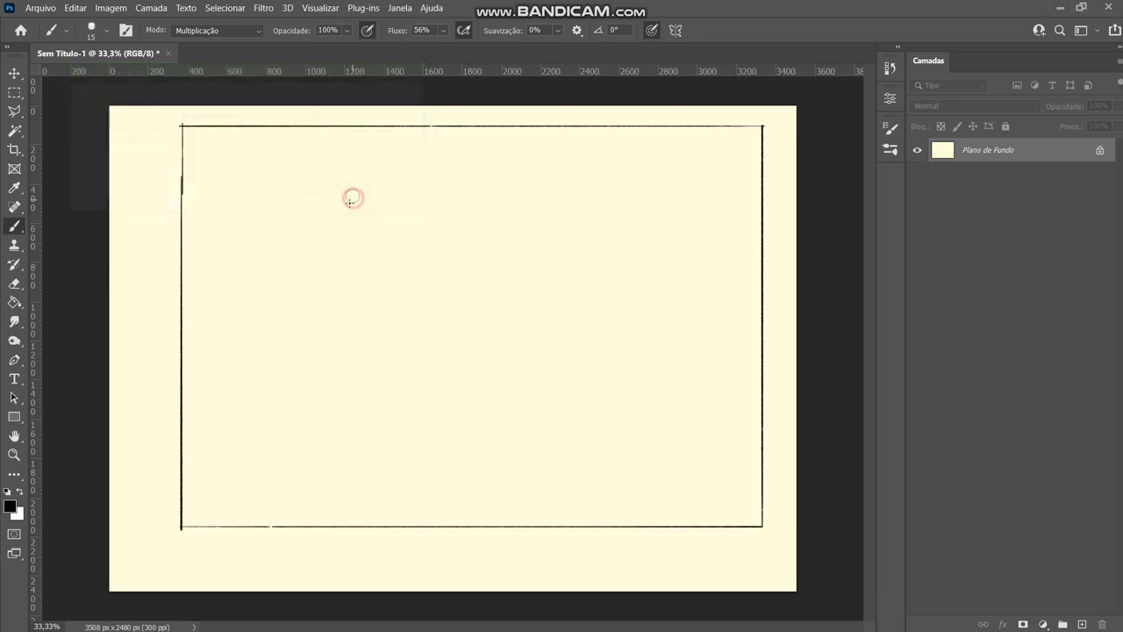
Draw a smaller rectangle with straight brush lines inside the frame as the room's back wall
{"action": "left_click", "coordinate": [304, 228], "text": "shift"}
{"action": "key", "text": "ctrl+z"}
{"action": "mouse_move", "coordinate": [290, 221]}
{"action": "left_mouse_down"}
{"action": "mouse_move", "coordinate": [290, 415]}
{"action": "mouse_move", "coordinate": [656, 421]}
{"action": "mouse_move", "coordinate": [663, 221]}
{"action": "mouse_move", "coordinate": [296, 202]}
{"action": "left_mouse_up"}
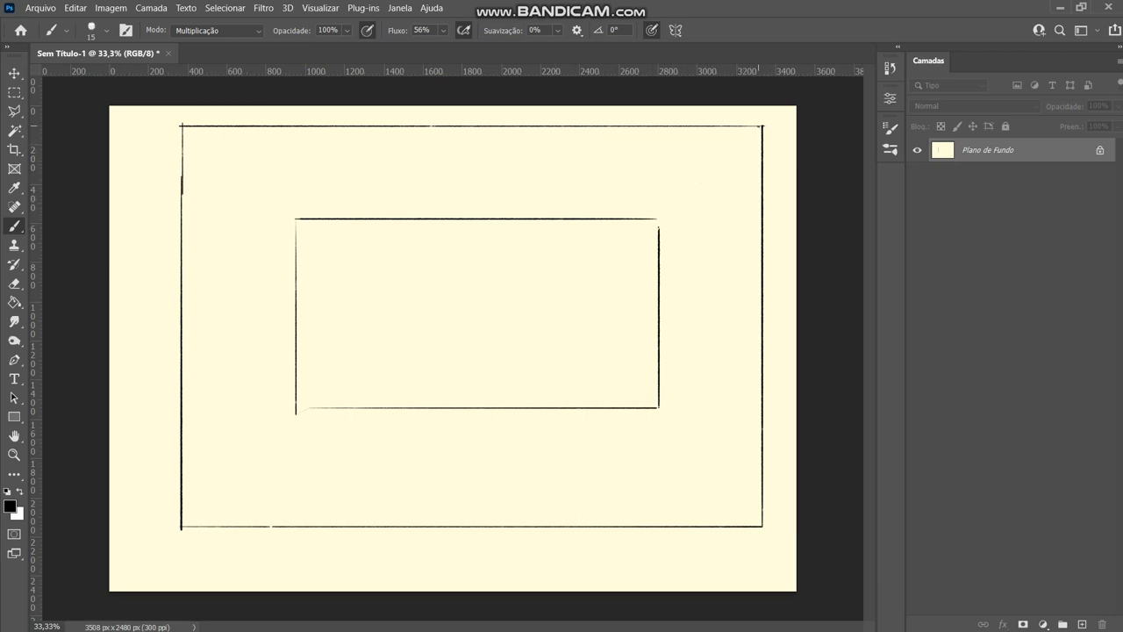
Draw the diagonal edge joining the upper-right corners of the outer frame and the back wall
{"action": "left_click_drag", "start_coordinate": [759, 131], "coordinate": [648, 216]}
{"action": "key", "text": "ctrl+z"}
{"action": "left_click_drag", "start_coordinate": [760, 130], "coordinate": [665, 221]}
{"action": "key", "text": "ctrl+z"}
{"action": "left_click_drag", "start_coordinate": [759, 132], "coordinate": [646, 209]}
{"action": "key", "text": "ctrl+z"}
{"action": "left_click_drag", "start_coordinate": [759, 132], "coordinate": [648, 216]}
{"action": "key", "text": "ctrl+z"}
{"action": "left_click_drag", "start_coordinate": [760, 130], "coordinate": [656, 216]}
Draw the two floor edges running from the back wall's lower corners toward the outer frame's lower corners
{"action": "left_click_drag", "start_coordinate": [664, 414], "coordinate": [742, 542]}
{"action": "key", "text": "ctrl+z"}
{"action": "left_click_drag", "start_coordinate": [660, 408], "coordinate": [712, 478]}
{"action": "key", "text": "ctrl+z"}
{"action": "key", "text": "ctrl+z"}
{"action": "left_click_drag", "start_coordinate": [658, 406], "coordinate": [737, 526]}
{"action": "key", "text": "ctrl+z"}
{"action": "left_click_drag", "start_coordinate": [661, 407], "coordinate": [745, 506]}
{"action": "left_click_drag", "start_coordinate": [292, 418], "coordinate": [210, 496]}
Draw the diagonal edge joining the upper-left corners of the back wall and the outer frame
{"action": "left_click_drag", "start_coordinate": [292, 216], "coordinate": [195, 129]}
{"action": "key", "text": "ctrl+z"}
{"action": "left_click_drag", "start_coordinate": [290, 215], "coordinate": [195, 130]}
{"action": "key", "text": "ctrl+z"}
{"action": "left_click_drag", "start_coordinate": [290, 216], "coordinate": [195, 131]}
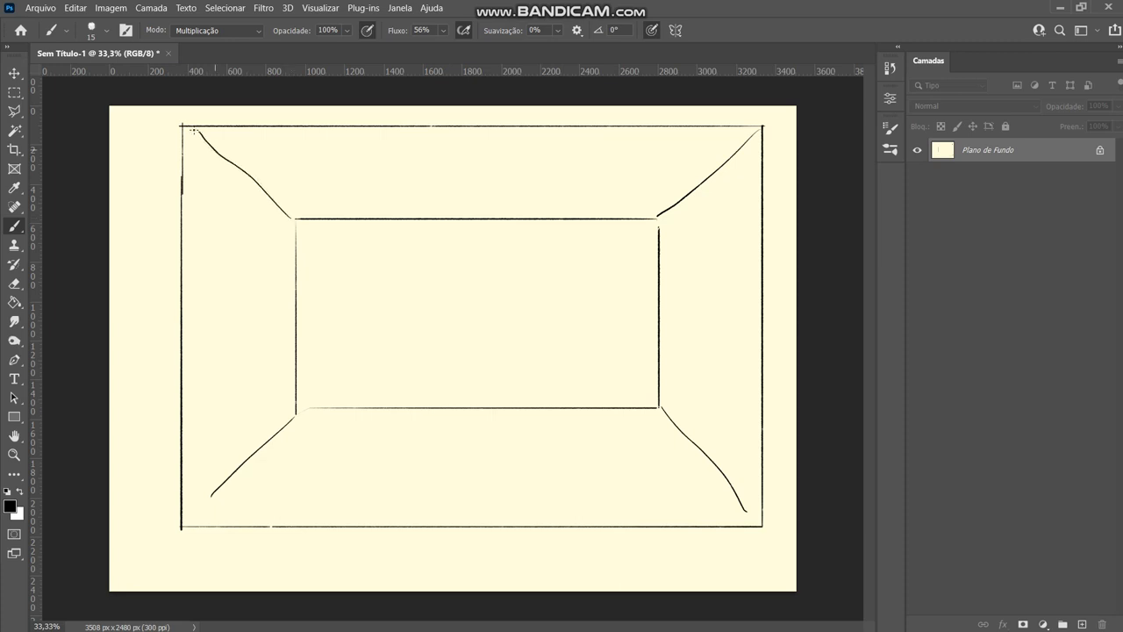
{"action": "key", "text": "ctrl+z"}
{"action": "mouse_move", "coordinate": [291, 217]}
{"action": "left_mouse_down"}
{"action": "mouse_move", "coordinate": [198, 137]}
{"action": "mouse_move", "coordinate": [278, 207]}
{"action": "left_mouse_up"}
{"action": "key", "text": "ctrl+z"}
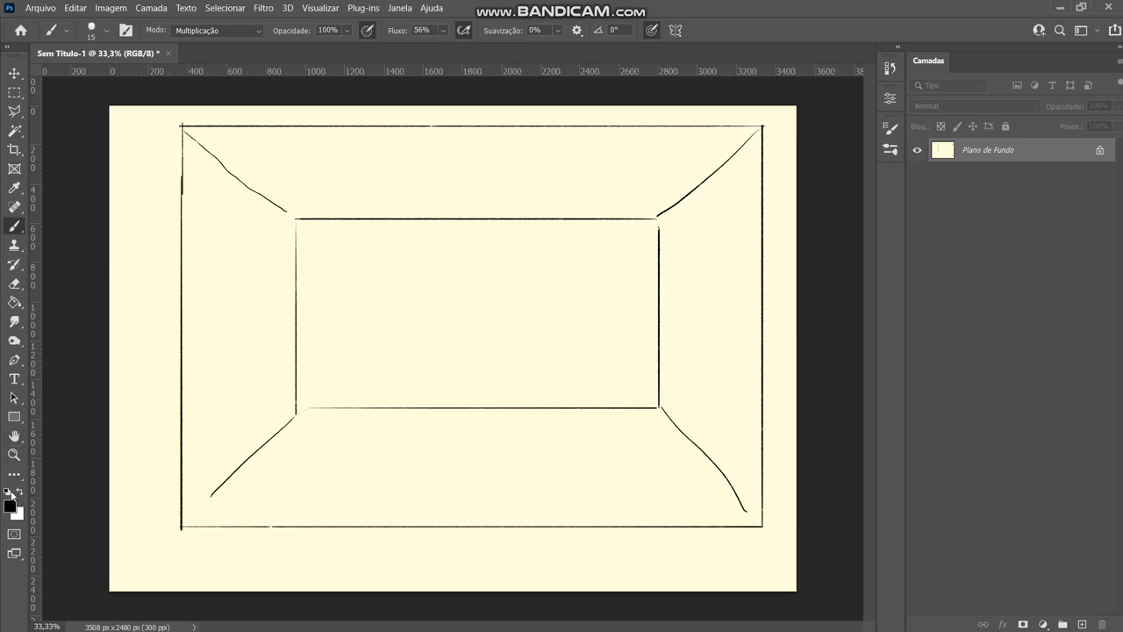
Set the brush size to 20
{"action": "key", "text": "bracketright"}
{"action": "key", "text": "bracketright"}
{"action": "key", "text": "bracketright"}
{"action": "key", "text": "bracketright"}
{"action": "key", "text": "bracketright"}
{"action": "key", "text": "bracketleft"}
Try to sketch a box in perspective with an oval on top in the room's lower-left corner
{"action": "mouse_move", "coordinate": [306, 358]}
{"action": "left_mouse_down"}
{"action": "mouse_move", "coordinate": [237, 397]}
{"action": "mouse_move", "coordinate": [334, 349]}
{"action": "mouse_move", "coordinate": [340, 361]}
{"action": "mouse_move", "coordinate": [369, 358]}
{"action": "left_mouse_up"}
{"action": "left_click_drag", "start_coordinate": [374, 370], "coordinate": [290, 435]}
{"action": "mouse_move", "coordinate": [303, 411]}
{"action": "left_mouse_down"}
{"action": "mouse_move", "coordinate": [240, 407]}
{"action": "mouse_move", "coordinate": [298, 408]}
{"action": "mouse_move", "coordinate": [238, 462]}
{"action": "left_mouse_up"}
{"action": "left_click_drag", "start_coordinate": [242, 412], "coordinate": [241, 470]}
{"action": "left_click_drag", "start_coordinate": [239, 473], "coordinate": [314, 472]}
{"action": "mouse_move", "coordinate": [304, 426]}
{"action": "left_mouse_down"}
{"action": "mouse_move", "coordinate": [307, 481]}
{"action": "mouse_move", "coordinate": [340, 423]}
{"action": "left_mouse_up"}
{"action": "left_click_drag", "start_coordinate": [312, 456], "coordinate": [372, 402]}
{"action": "left_click_drag", "start_coordinate": [312, 464], "coordinate": [381, 400]}
{"action": "left_click_drag", "start_coordinate": [365, 363], "coordinate": [361, 412]}
{"action": "mouse_move", "coordinate": [297, 352]}
{"action": "left_mouse_down"}
{"action": "mouse_move", "coordinate": [362, 355]}
{"action": "mouse_move", "coordinate": [340, 344]}
{"action": "mouse_move", "coordinate": [360, 342]}
{"action": "mouse_move", "coordinate": [327, 345]}
{"action": "left_mouse_up"}
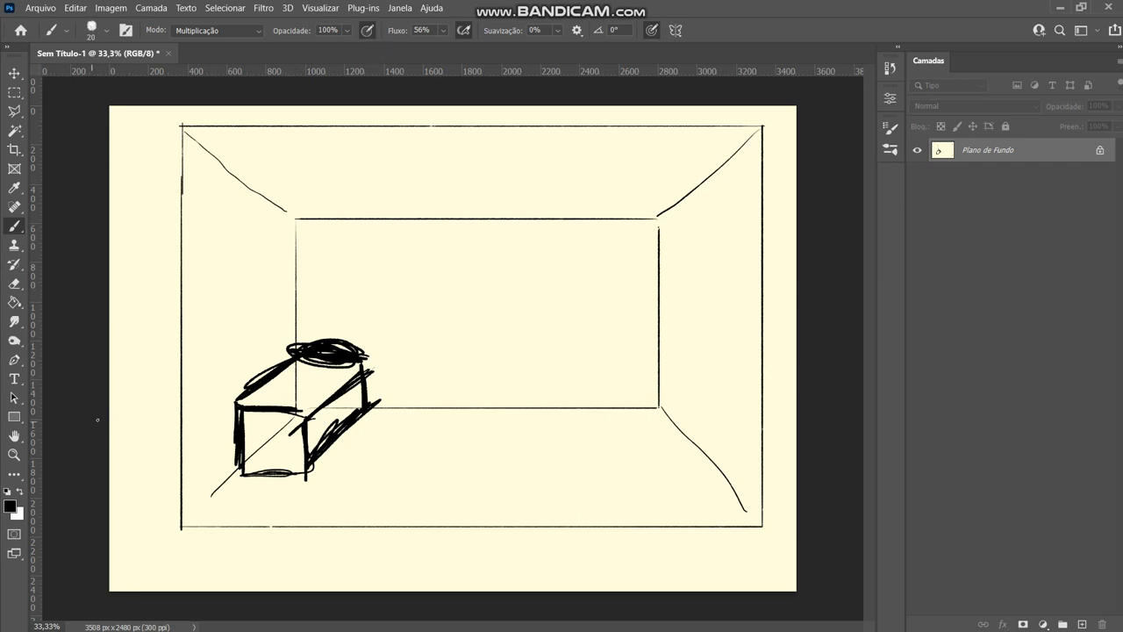
Undo all strokes of the box sketch in the room's lower-left corner
{"action": "key", "text": "ctrl+z"}
{"action": "key", "text": "ctrl+z"}
{"action": "key", "text": "ctrl+z"}
{"action": "key", "text": "ctrl+z"}
{"action": "key", "text": "ctrl+z"}
{"action": "key", "text": "ctrl+z"}
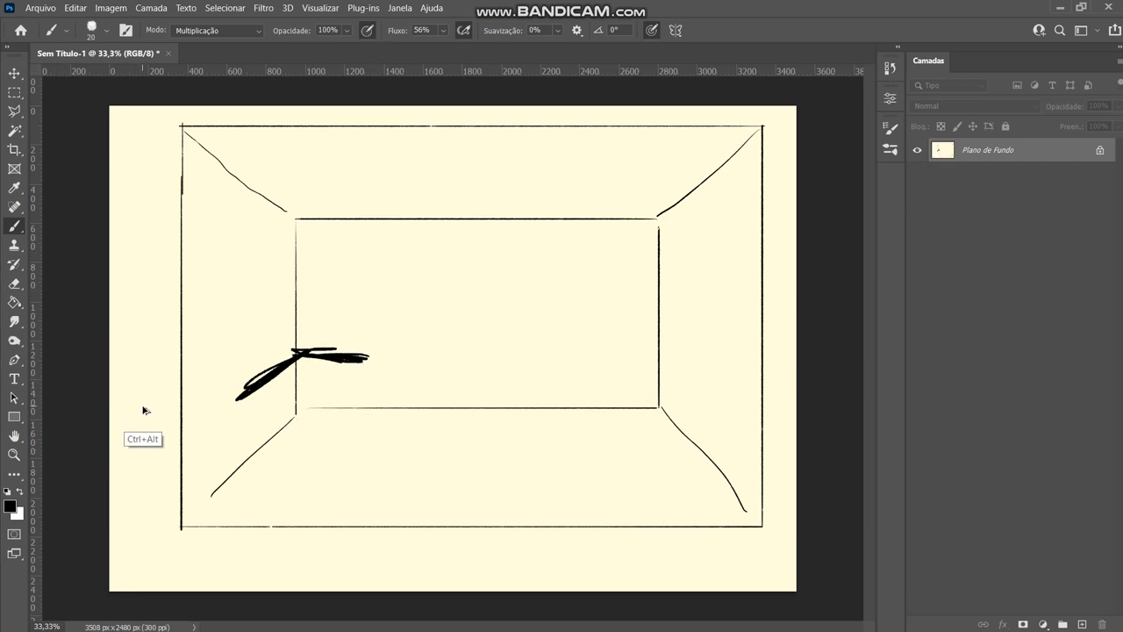
{"action": "key", "text": "ctrl+z"}
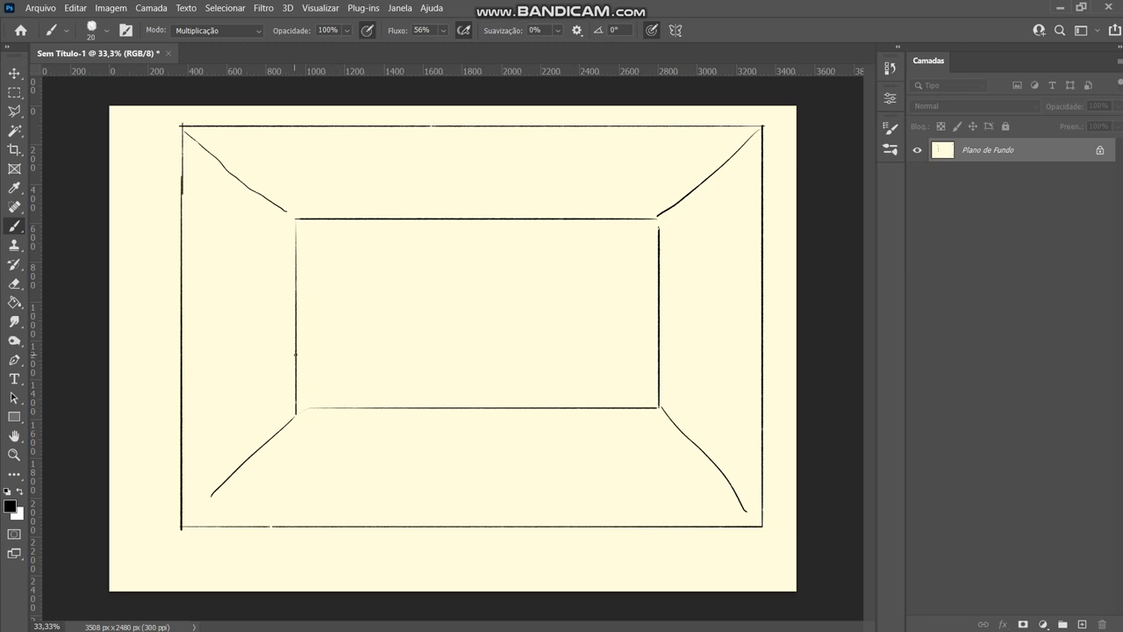
Try to sketch a smaller box with an oval on top over the room's lower-left corner
{"action": "mouse_move", "coordinate": [294, 358]}
{"action": "left_mouse_down"}
{"action": "mouse_move", "coordinate": [233, 389]}
{"action": "mouse_move", "coordinate": [248, 461]}
{"action": "mouse_move", "coordinate": [313, 466]}
{"action": "mouse_move", "coordinate": [350, 410]}
{"action": "mouse_move", "coordinate": [344, 362]}
{"action": "mouse_move", "coordinate": [287, 364]}
{"action": "mouse_move", "coordinate": [342, 365]}
{"action": "mouse_move", "coordinate": [308, 415]}
{"action": "mouse_move", "coordinate": [306, 465]}
{"action": "left_mouse_up"}
{"action": "mouse_move", "coordinate": [254, 397]}
{"action": "left_mouse_down"}
{"action": "mouse_move", "coordinate": [303, 401]}
{"action": "mouse_move", "coordinate": [281, 398]}
{"action": "left_mouse_up"}
{"action": "mouse_move", "coordinate": [321, 365]}
{"action": "left_mouse_down"}
{"action": "mouse_move", "coordinate": [281, 372]}
{"action": "mouse_move", "coordinate": [312, 356]}
{"action": "left_mouse_up"}
Check the Google Meet call in Chrome and return to the Photoshop drawing
{"action": "key", "text": "super"}
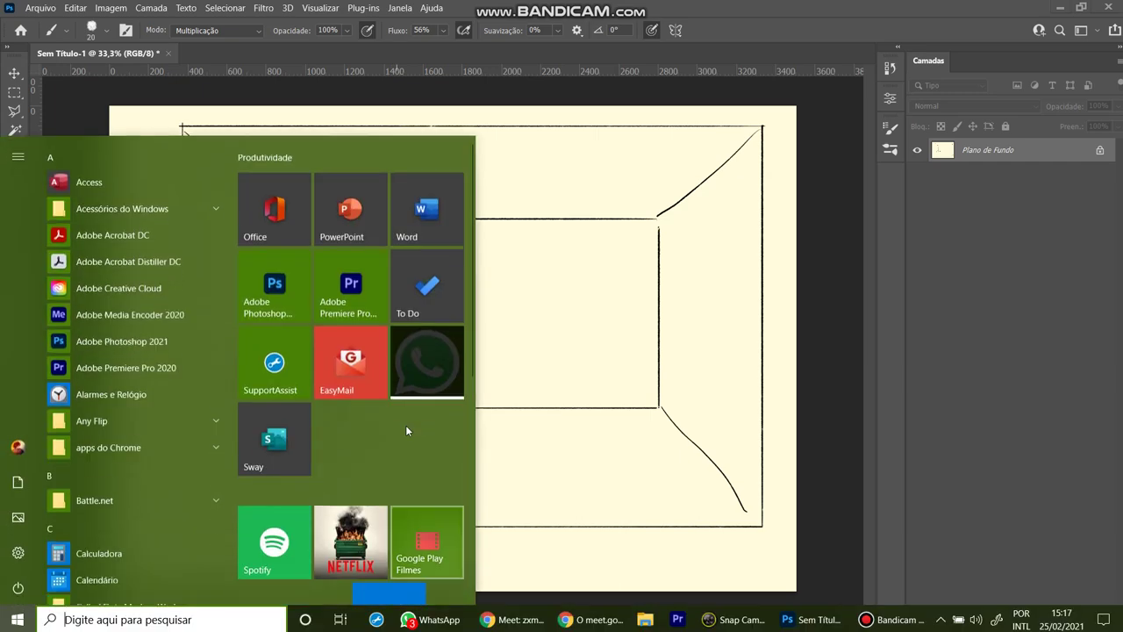
{"action": "left_click", "coordinate": [491, 619]}
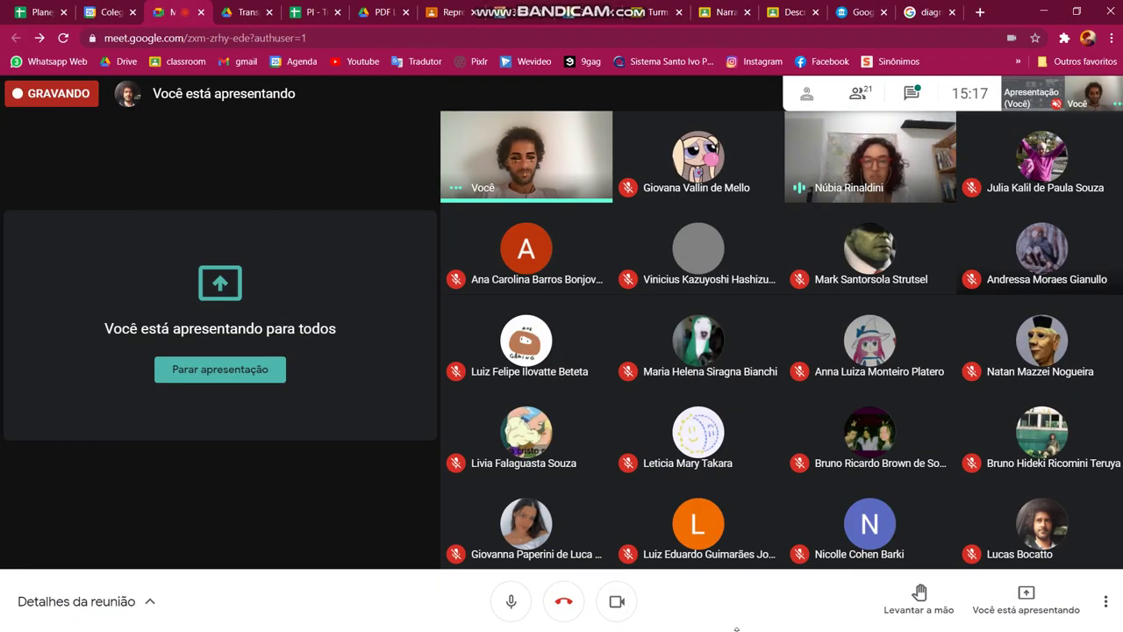
{"action": "key", "text": "super"}
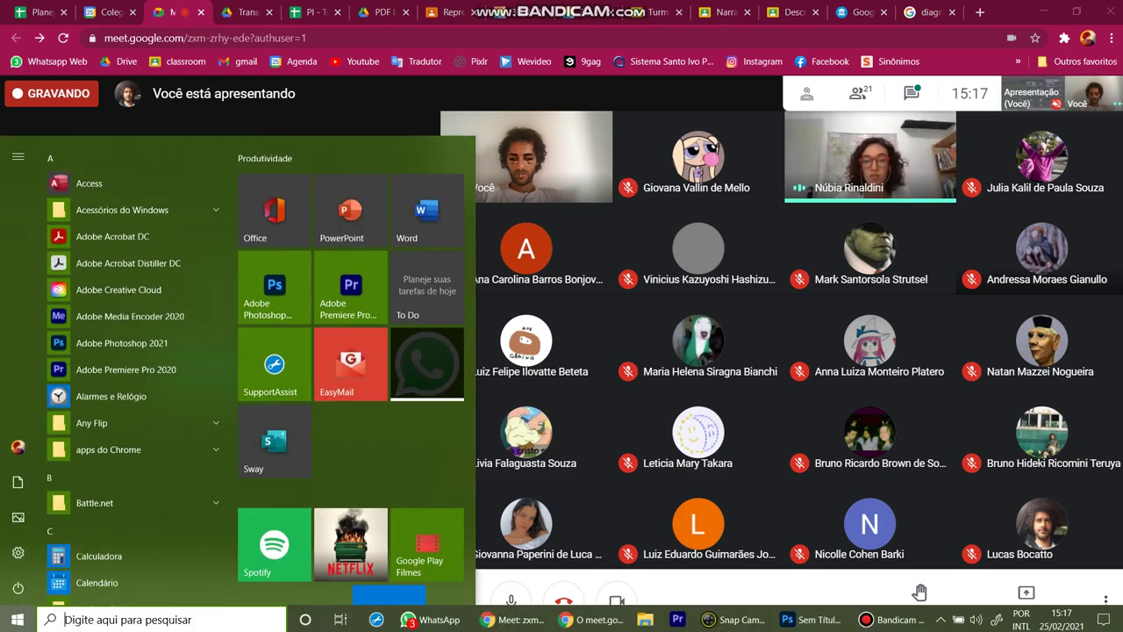
{"action": "left_click", "coordinate": [810, 626]}
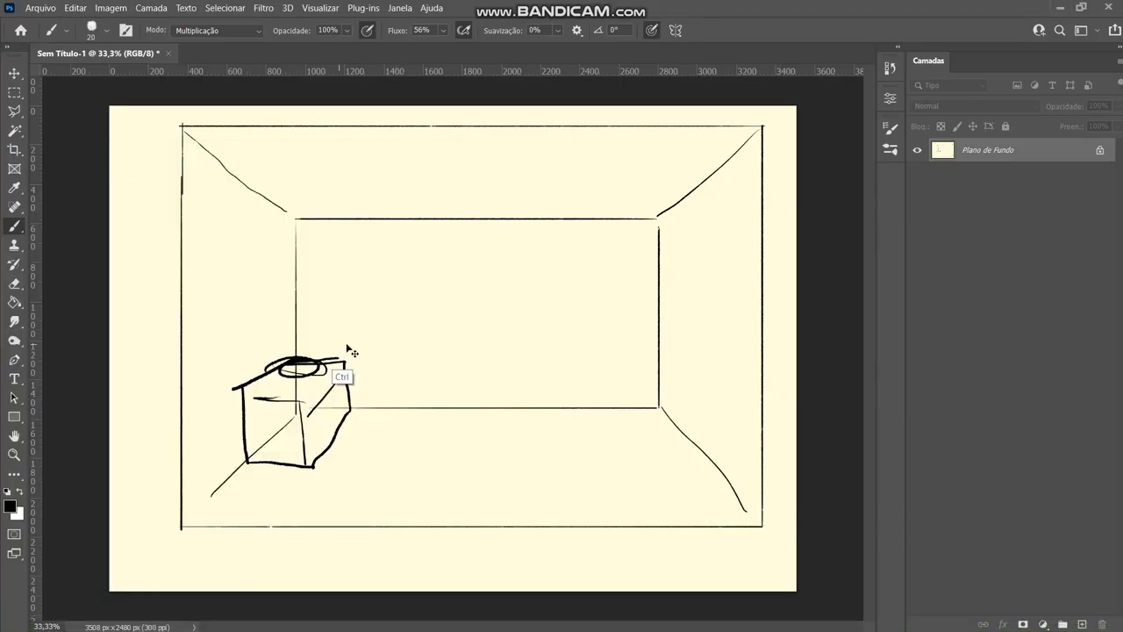
Undo the smaller box sketch so only the room's perspective lines are left
{"action": "key", "text": "ctrl+alt+z"}
{"action": "key", "text": "ctrl+alt+z"}
{"action": "key", "text": "ctrl+alt+z"}
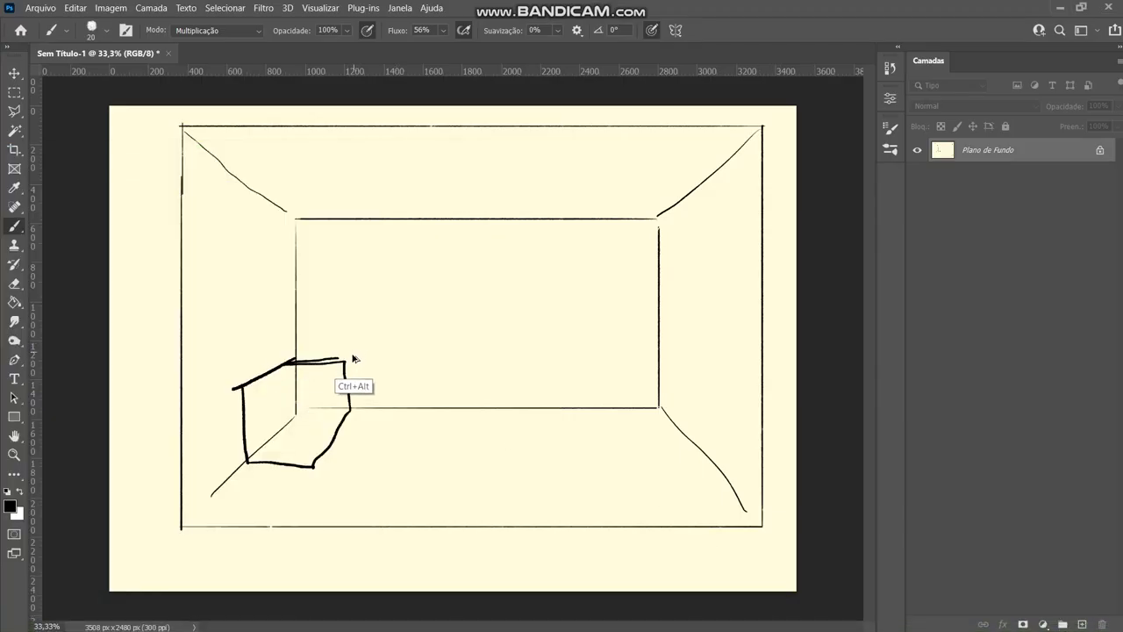
{"action": "key", "text": "ctrl+alt+z"}
{"action": "key", "text": "ctrl+alt+z"}
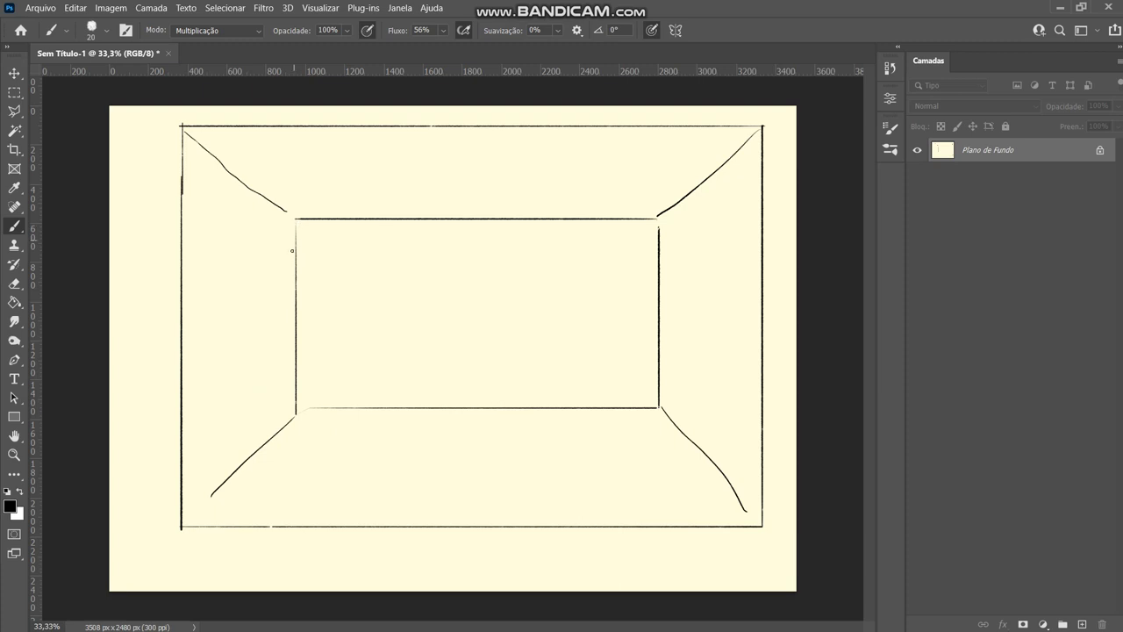
Set the foreground color to bright red and scribble a zigzag down the room's left wall
{"action": "left_click", "coordinate": [10, 506]}
{"action": "left_click", "coordinate": [724, 176]}
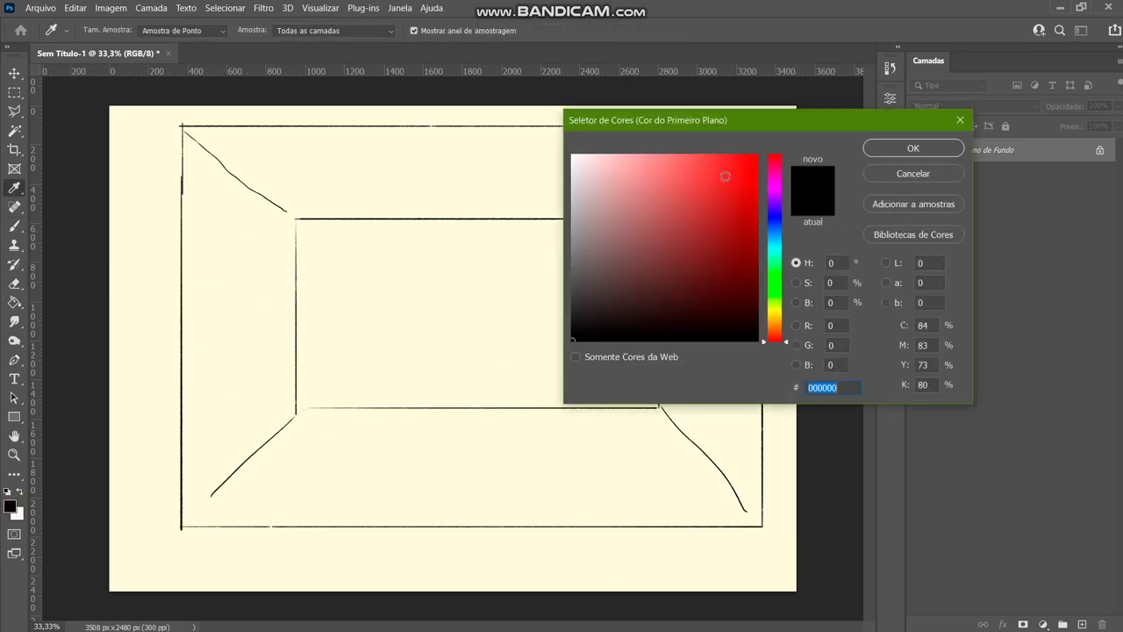
{"action": "left_click", "coordinate": [903, 150]}
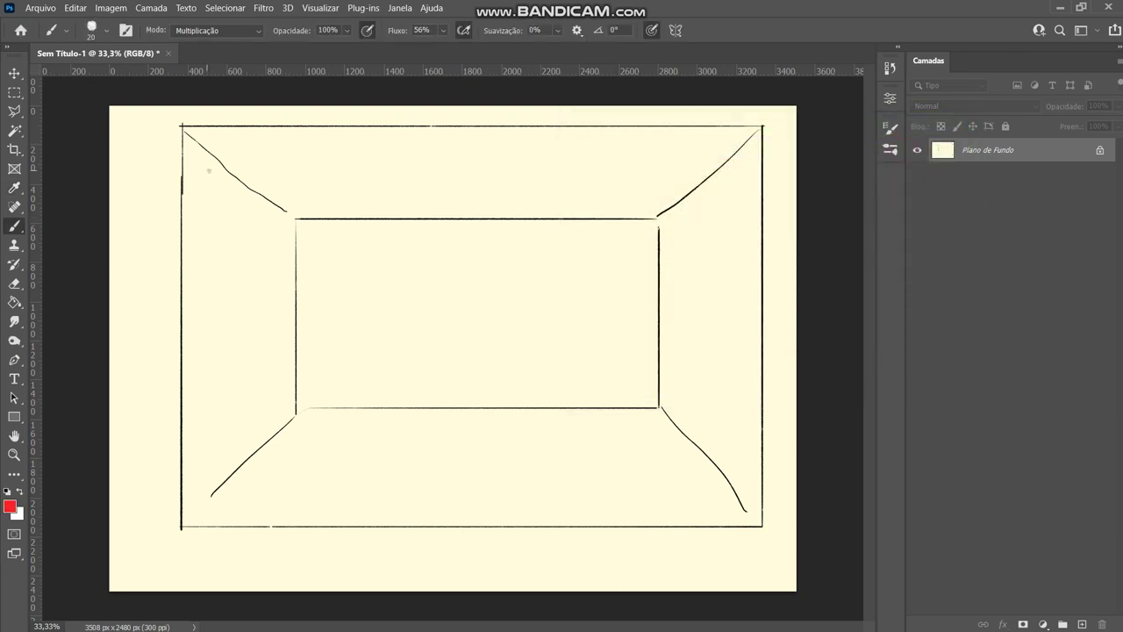
{"action": "mouse_move", "coordinate": [213, 184]}
{"action": "left_mouse_down"}
{"action": "mouse_move", "coordinate": [244, 211]}
{"action": "mouse_move", "coordinate": [253, 268]}
{"action": "mouse_move", "coordinate": [237, 435]}
{"action": "left_mouse_up"}
Reset the foreground color to black and sketch a box in perspective against the left wall and floor
{"action": "left_click", "coordinate": [7, 491]}
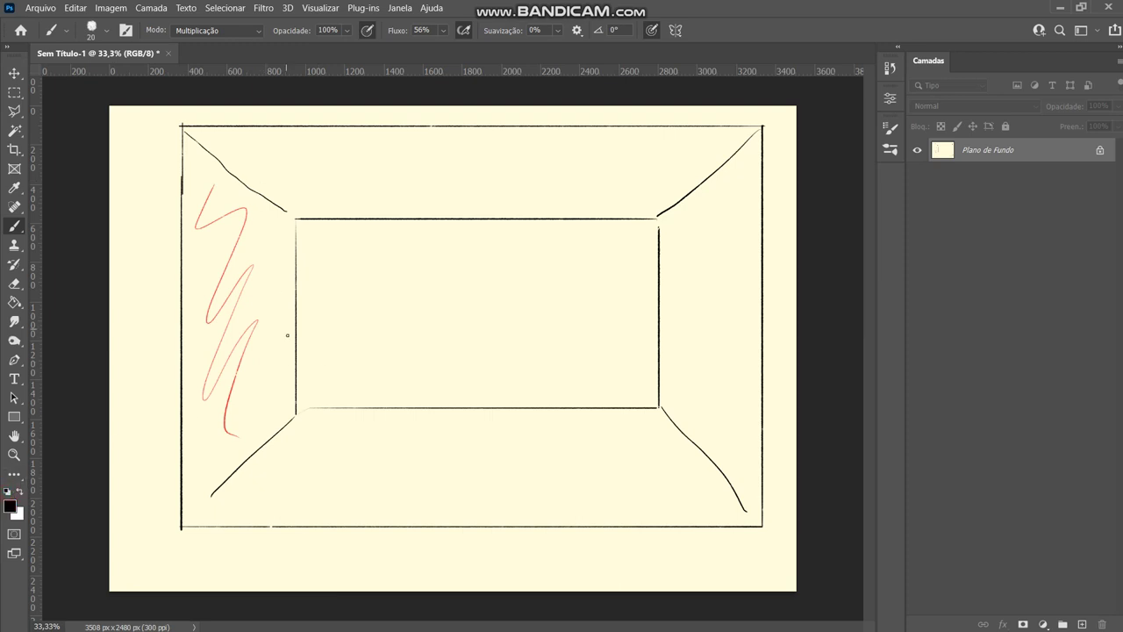
{"action": "mouse_move", "coordinate": [292, 349]}
{"action": "left_mouse_down"}
{"action": "mouse_move", "coordinate": [204, 410]}
{"action": "mouse_move", "coordinate": [214, 497]}
{"action": "mouse_move", "coordinate": [303, 500]}
{"action": "mouse_move", "coordinate": [354, 412]}
{"action": "mouse_move", "coordinate": [351, 354]}
{"action": "mouse_move", "coordinate": [279, 361]}
{"action": "mouse_move", "coordinate": [353, 359]}
{"action": "mouse_move", "coordinate": [283, 431]}
{"action": "left_mouse_up"}
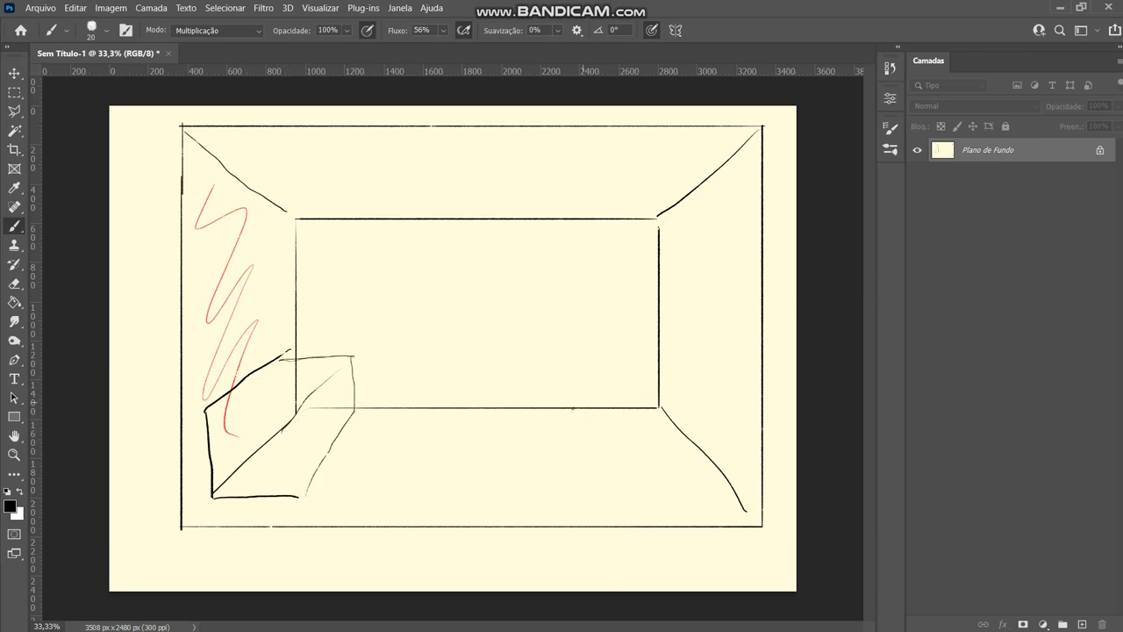
Sketch a small potted plant with pointed leaves on the floor line near the back wall's right end
{"action": "left_click_drag", "start_coordinate": [593, 406], "coordinate": [570, 376]}
{"action": "mouse_move", "coordinate": [572, 378]}
{"action": "left_mouse_down"}
{"action": "mouse_move", "coordinate": [609, 397]}
{"action": "mouse_move", "coordinate": [613, 379]}
{"action": "mouse_move", "coordinate": [581, 348]}
{"action": "left_mouse_up"}
{"action": "mouse_move", "coordinate": [585, 366]}
{"action": "left_mouse_down"}
{"action": "mouse_move", "coordinate": [559, 332]}
{"action": "mouse_move", "coordinate": [583, 340]}
{"action": "left_mouse_up"}
{"action": "mouse_move", "coordinate": [591, 365]}
{"action": "left_mouse_down"}
{"action": "mouse_move", "coordinate": [593, 326]}
{"action": "mouse_move", "coordinate": [613, 335]}
{"action": "left_mouse_up"}
{"action": "left_click_drag", "start_coordinate": [597, 368], "coordinate": [638, 347]}
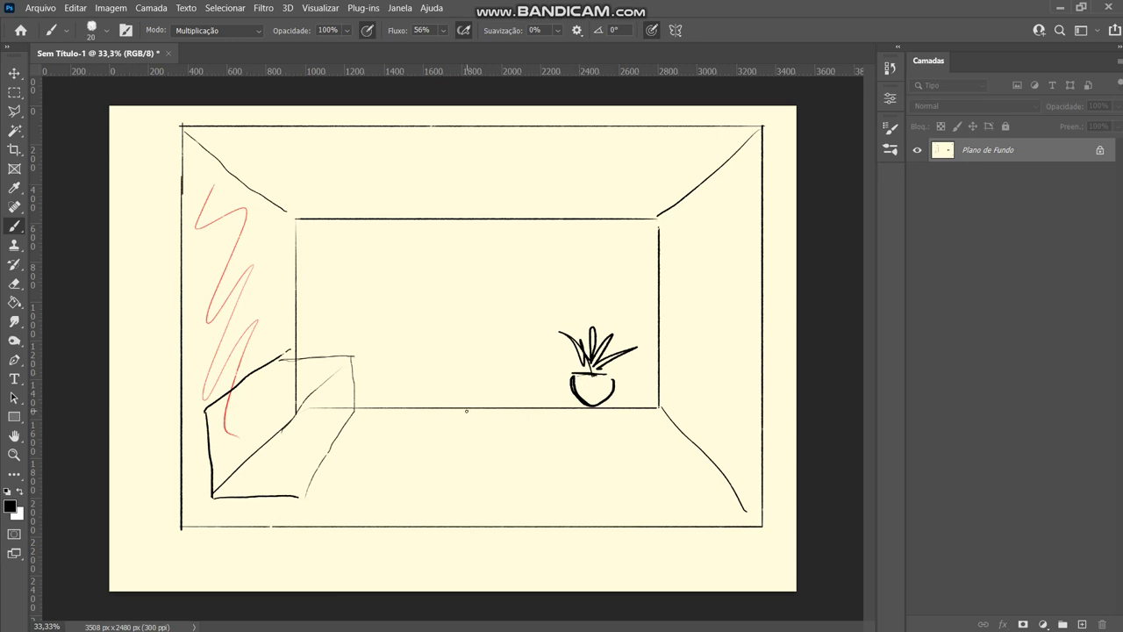
Sketch a larger potted plant in the middle of the floor with long leaves and a shaded base
{"action": "mouse_move", "coordinate": [459, 404]}
{"action": "left_mouse_down"}
{"action": "mouse_move", "coordinate": [465, 438]}
{"action": "mouse_move", "coordinate": [518, 429]}
{"action": "mouse_move", "coordinate": [523, 400]}
{"action": "mouse_move", "coordinate": [449, 351]}
{"action": "left_mouse_up"}
{"action": "left_click_drag", "start_coordinate": [486, 386], "coordinate": [481, 339]}
{"action": "left_click_drag", "start_coordinate": [491, 386], "coordinate": [523, 343]}
{"action": "left_click_drag", "start_coordinate": [505, 384], "coordinate": [539, 339]}
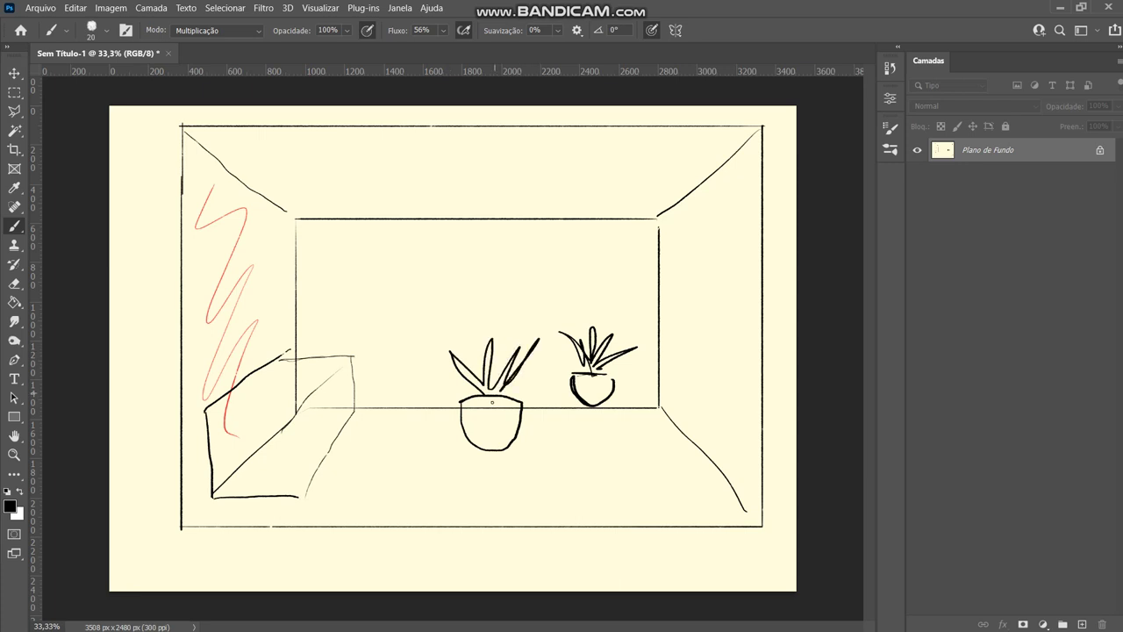
{"action": "mouse_move", "coordinate": [498, 445]}
{"action": "left_mouse_down"}
{"action": "mouse_move", "coordinate": [480, 451]}
{"action": "mouse_move", "coordinate": [504, 452]}
{"action": "mouse_move", "coordinate": [479, 454]}
{"action": "mouse_move", "coordinate": [500, 453]}
{"action": "left_mouse_up"}
Sketch a picture frame in perspective on the room's right wall
{"action": "left_click_drag", "start_coordinate": [677, 270], "coordinate": [681, 312]}
{"action": "mouse_move", "coordinate": [679, 270]}
{"action": "left_mouse_down"}
{"action": "mouse_move", "coordinate": [714, 233]}
{"action": "mouse_move", "coordinate": [704, 326]}
{"action": "left_mouse_up"}
{"action": "left_click_drag", "start_coordinate": [711, 230], "coordinate": [701, 337]}
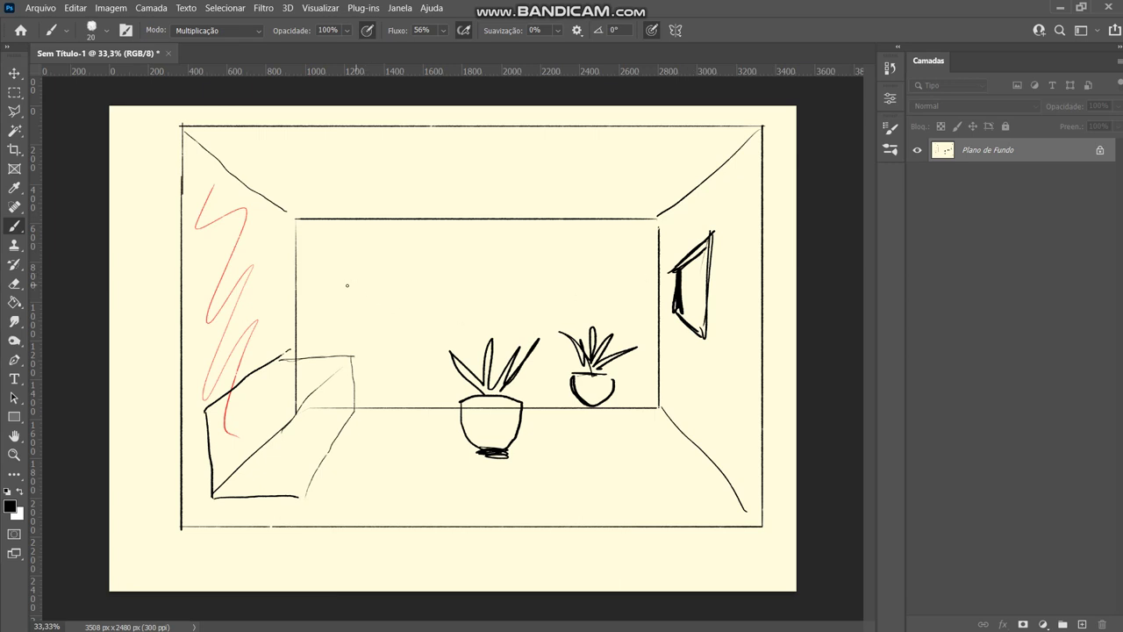
Try to draw a tall slanted door shape extending from the back wall onto the floor
{"action": "left_click_drag", "start_coordinate": [339, 278], "coordinate": [296, 442]}
{"action": "mouse_move", "coordinate": [342, 275]}
{"action": "left_mouse_down"}
{"action": "mouse_move", "coordinate": [416, 273]}
{"action": "mouse_move", "coordinate": [398, 448]}
{"action": "left_mouse_up"}
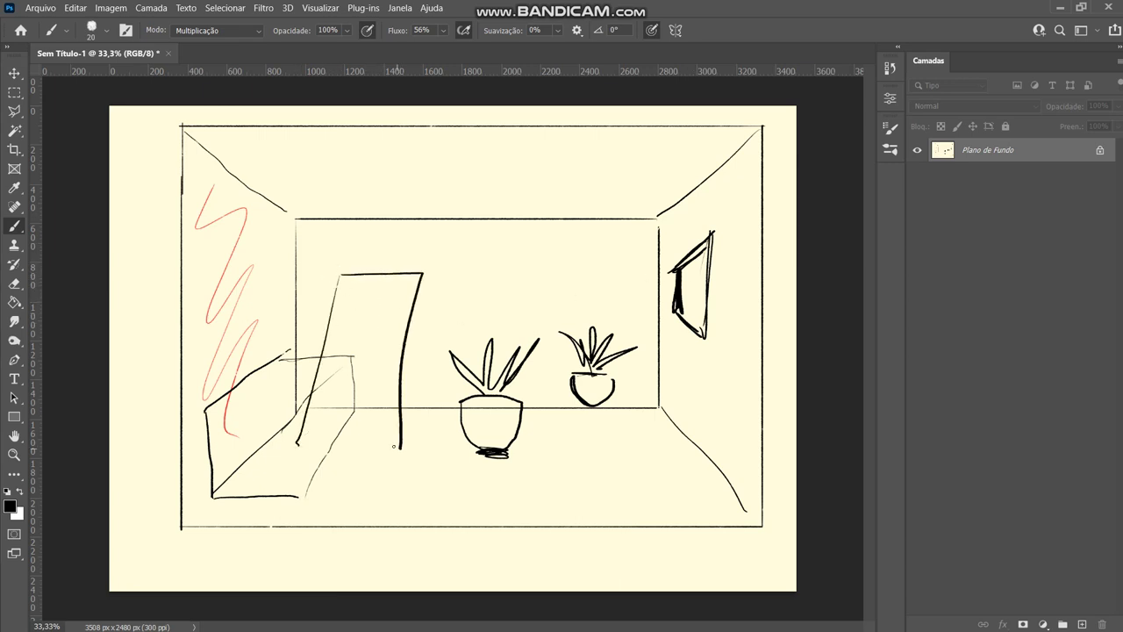
{"action": "key", "text": "ctrl+z"}
{"action": "key", "text": "ctrl+z"}
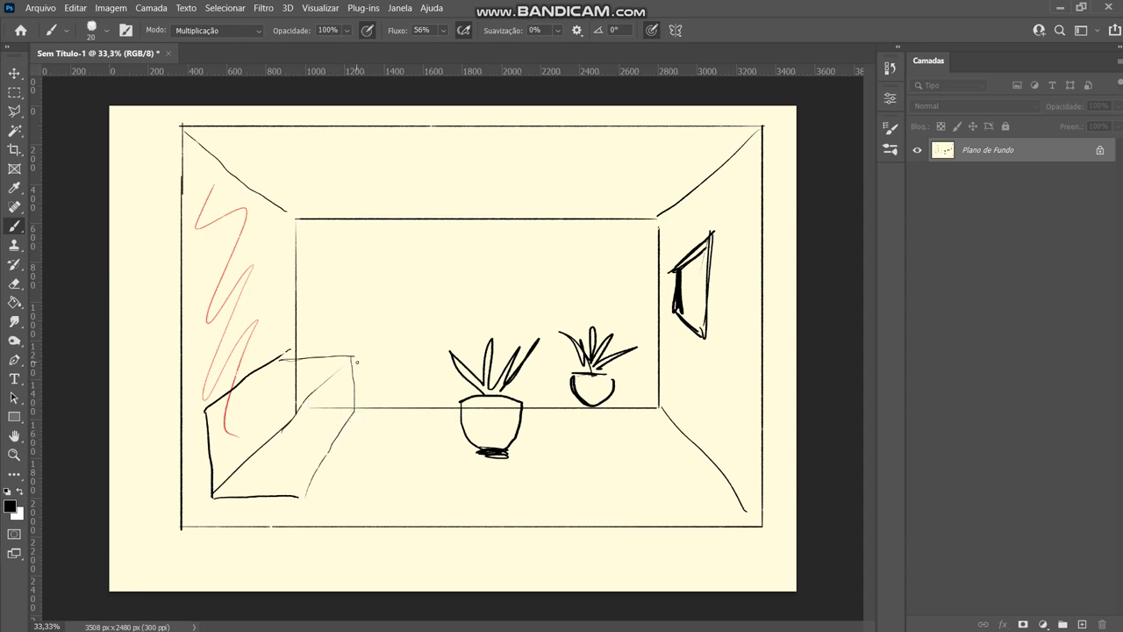
Draw a narrow upright door standing on the back wall's floor line, beside the box
{"action": "mouse_move", "coordinate": [337, 408]}
{"action": "left_mouse_down"}
{"action": "mouse_move", "coordinate": [337, 300]}
{"action": "mouse_move", "coordinate": [380, 302]}
{"action": "mouse_move", "coordinate": [375, 402]}
{"action": "left_mouse_up"}
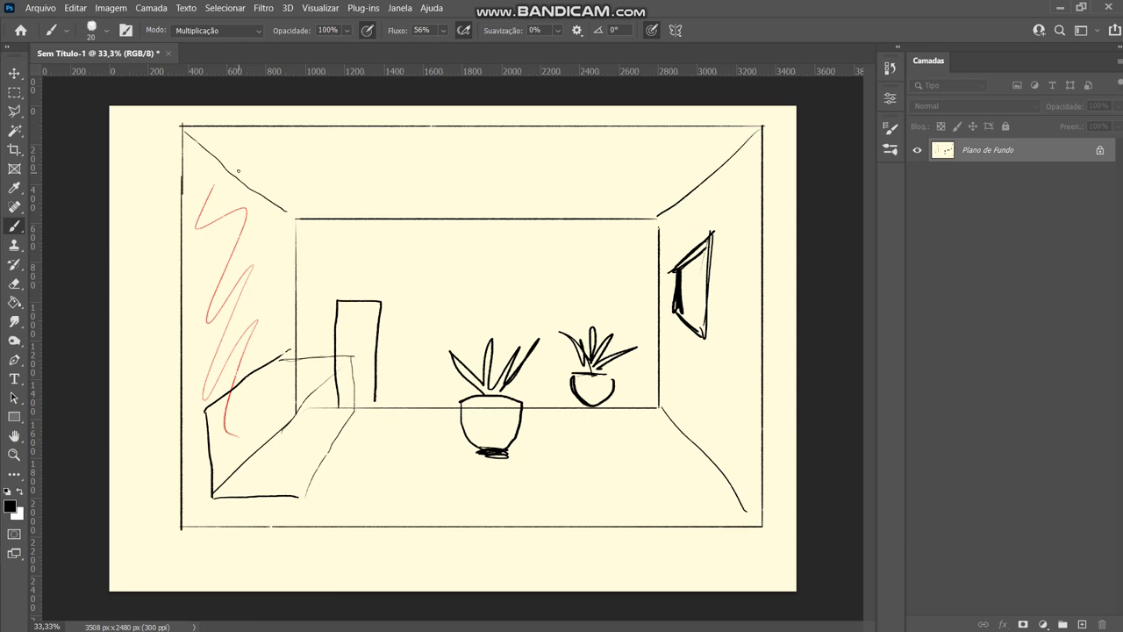
Thicken the upper-right ceiling edge of the room with extra brush strokes
{"action": "left_click_drag", "start_coordinate": [658, 217], "coordinate": [742, 143]}
{"action": "mouse_move", "coordinate": [654, 223]}
{"action": "left_mouse_down"}
{"action": "mouse_move", "coordinate": [773, 120]}
{"action": "mouse_move", "coordinate": [653, 218]}
{"action": "left_mouse_up"}
{"action": "mouse_move", "coordinate": [288, 214]}
{"action": "left_mouse_down"}
{"action": "mouse_move", "coordinate": [186, 132]}
{"action": "mouse_move", "coordinate": [286, 223]}
{"action": "left_mouse_up"}
{"action": "key", "text": "ctrl+alt+z"}
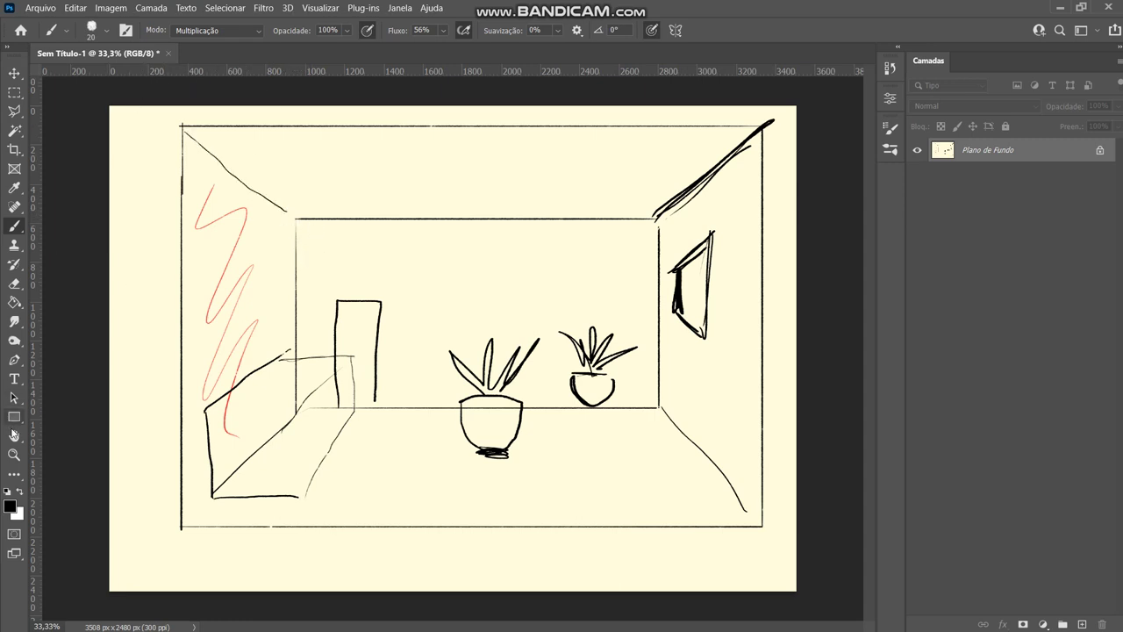
Enlarge the Eraser to size 400 and erase the left and central parts of the room sketch
{"action": "left_click", "coordinate": [14, 283]}
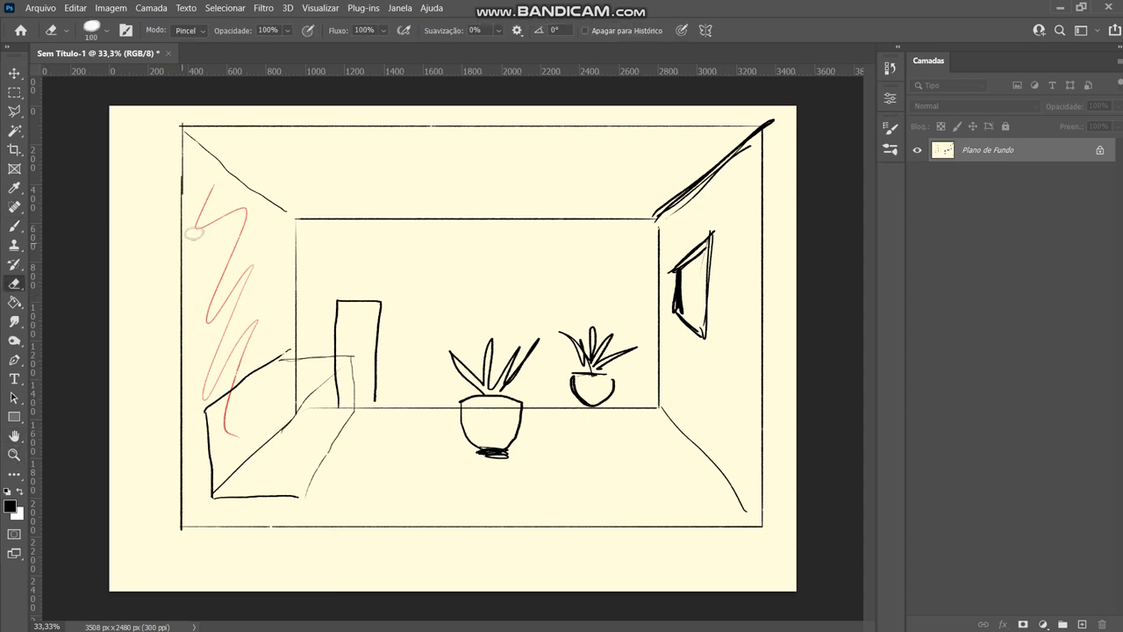
{"action": "key", "text": "bracketright"}
{"action": "key", "text": "bracketright"}
{"action": "key", "text": "bracketright"}
{"action": "key", "text": "bracketright"}
{"action": "key", "text": "bracketright"}
{"action": "key", "text": "bracketright"}
{"action": "key", "text": "bracketright"}
{"action": "mouse_move", "coordinate": [171, 228]}
{"action": "left_mouse_down"}
{"action": "mouse_move", "coordinate": [186, 166]}
{"action": "mouse_move", "coordinate": [240, 170]}
{"action": "mouse_move", "coordinate": [484, 114]}
{"action": "mouse_move", "coordinate": [471, 108]}
{"action": "mouse_move", "coordinate": [167, 363]}
{"action": "mouse_move", "coordinate": [299, 338]}
{"action": "mouse_move", "coordinate": [193, 371]}
{"action": "mouse_move", "coordinate": [206, 552]}
{"action": "left_mouse_up"}
{"action": "mouse_move", "coordinate": [478, 427]}
{"action": "left_mouse_down"}
{"action": "mouse_move", "coordinate": [412, 378]}
{"action": "mouse_move", "coordinate": [706, 394]}
{"action": "left_mouse_up"}
{"action": "mouse_move", "coordinate": [404, 233]}
{"action": "left_mouse_down"}
{"action": "mouse_move", "coordinate": [364, 309]}
{"action": "mouse_move", "coordinate": [343, 211]}
{"action": "mouse_move", "coordinate": [275, 247]}
{"action": "mouse_move", "coordinate": [198, 506]}
{"action": "mouse_move", "coordinate": [310, 520]}
{"action": "mouse_move", "coordinate": [434, 370]}
{"action": "mouse_move", "coordinate": [343, 313]}
{"action": "left_mouse_up"}
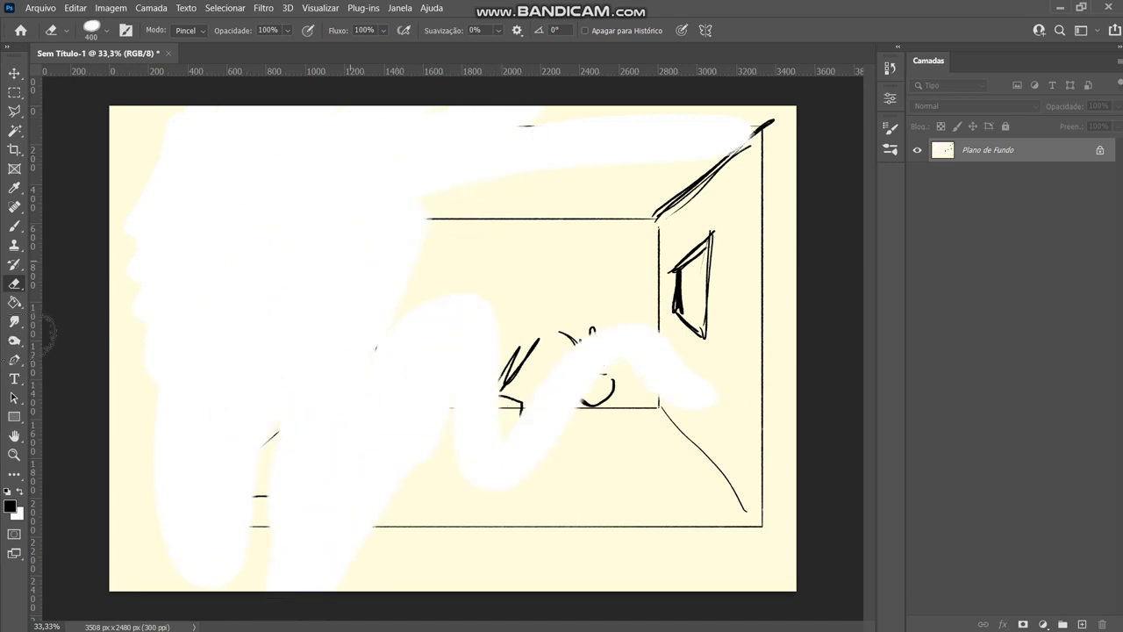
Cover the remaining room sketch with Paint Bucket fills, black first and white over it, to get a plain white canvas
{"action": "left_click", "coordinate": [15, 303]}
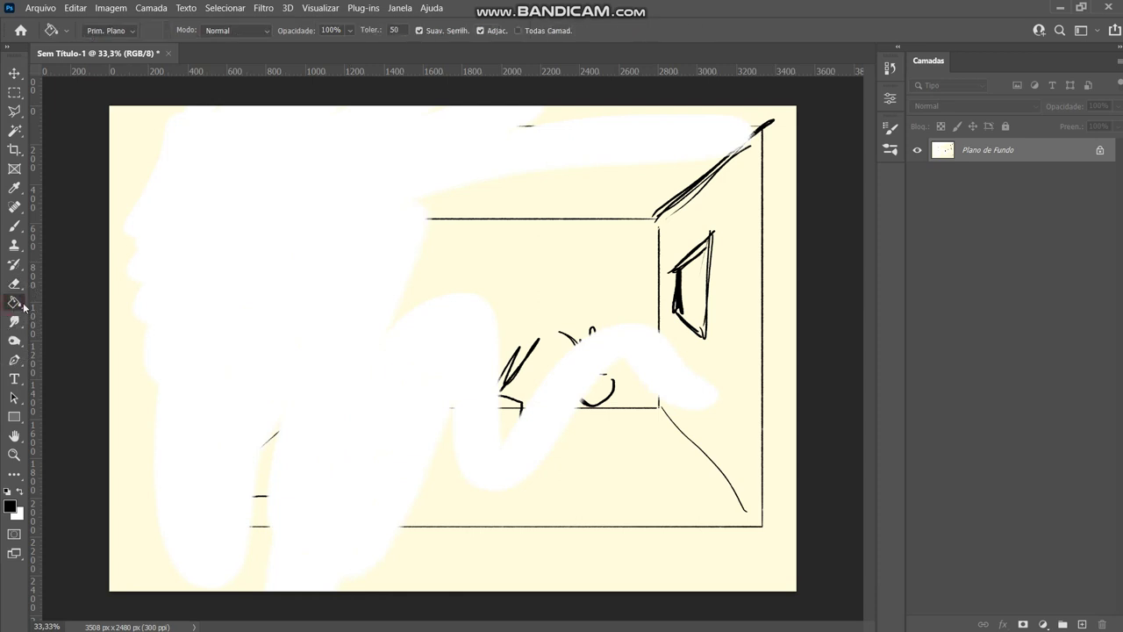
{"action": "left_click", "coordinate": [179, 311]}
{"action": "left_click", "coordinate": [693, 289]}
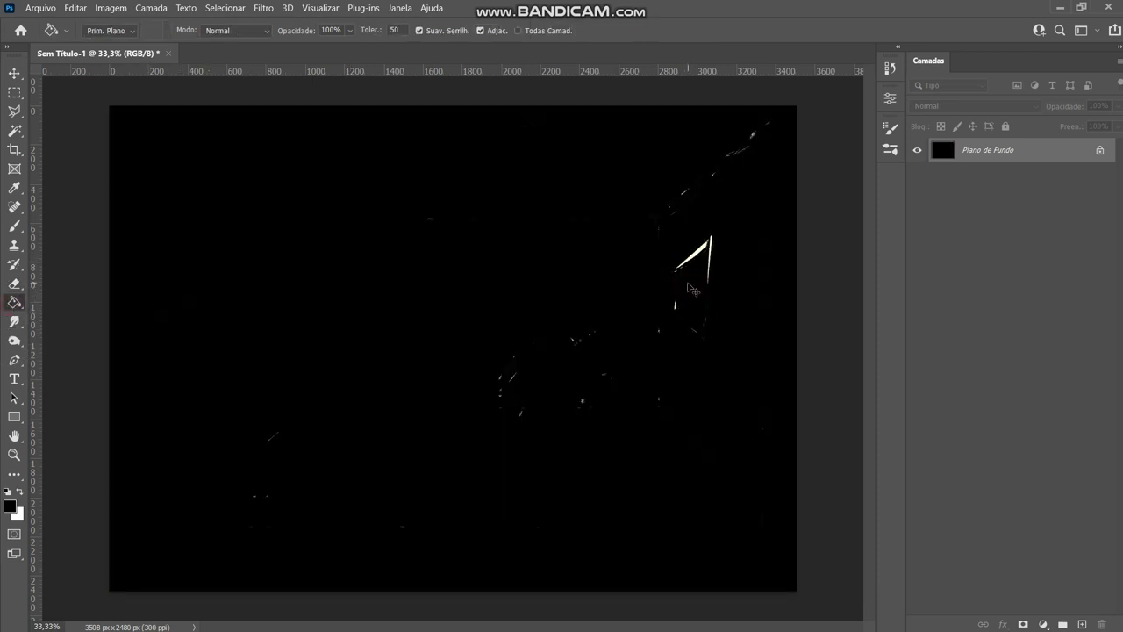
{"action": "left_click", "coordinate": [20, 492]}
{"action": "left_click", "coordinate": [365, 326]}
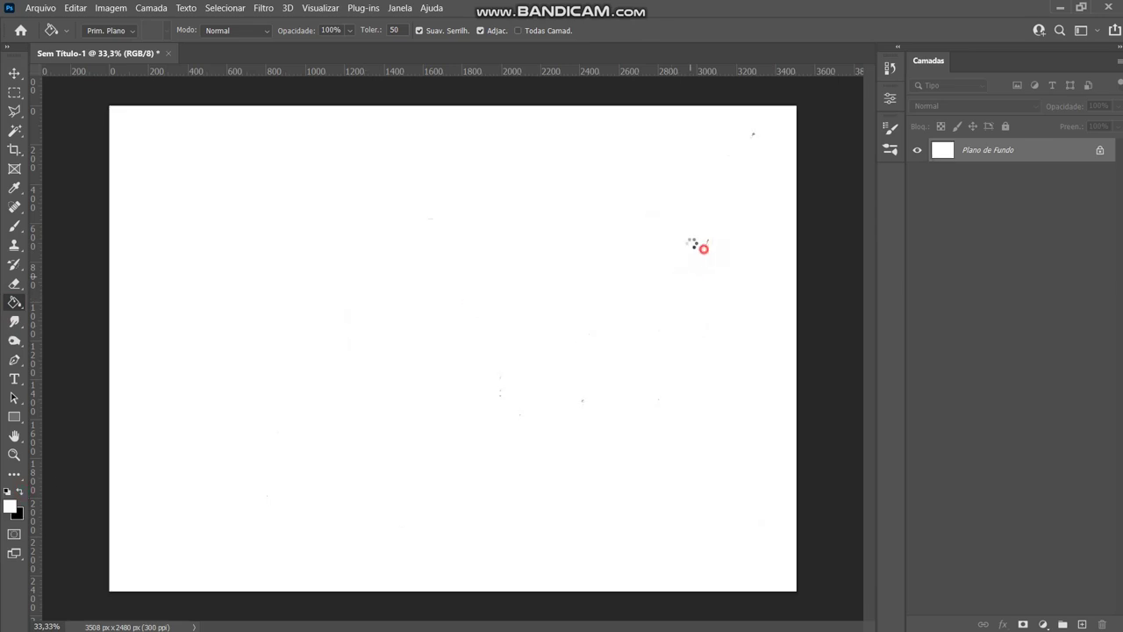
Switch to the Brush with black as the foreground colour, try one short stroke on the blank canvas and undo it
{"action": "key", "text": "b"}
{"action": "left_click", "coordinate": [21, 492]}
{"action": "mouse_move", "coordinate": [369, 201]}
{"action": "left_mouse_down"}
{"action": "mouse_move", "coordinate": [369, 261]}
{"action": "mouse_move", "coordinate": [379, 263]}
{"action": "left_mouse_up"}
{"action": "key", "text": "ctrl+z"}
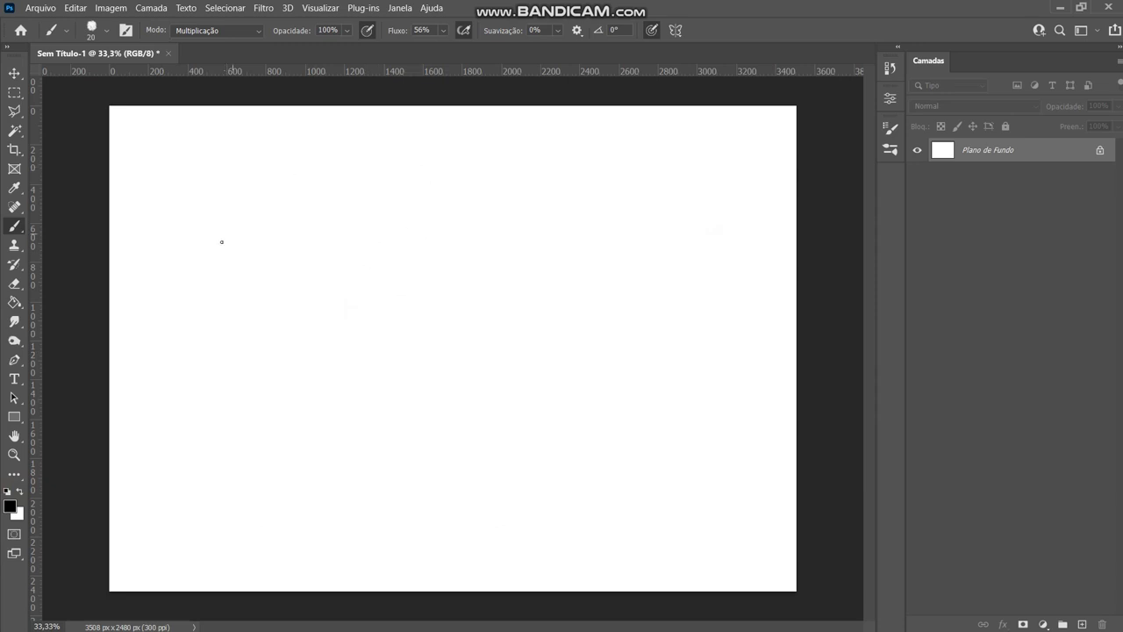
Draw a large rectangular frame across the canvas and a small rectangle near its centre as the room's back wall
{"action": "mouse_move", "coordinate": [216, 189]}
{"action": "left_mouse_down"}
{"action": "mouse_move", "coordinate": [464, 190]}
{"action": "mouse_move", "coordinate": [657, 210]}
{"action": "mouse_move", "coordinate": [630, 421]}
{"action": "left_mouse_up"}
{"action": "mouse_move", "coordinate": [629, 507]}
{"action": "left_mouse_down"}
{"action": "mouse_move", "coordinate": [590, 518]}
{"action": "mouse_move", "coordinate": [212, 505]}
{"action": "left_mouse_up"}
{"action": "left_click_drag", "start_coordinate": [210, 186], "coordinate": [212, 496]}
{"action": "left_click_drag", "start_coordinate": [356, 325], "coordinate": [354, 369]}
Connect the four corners of the small back wall to the matching corners of the large frame
{"action": "mouse_move", "coordinate": [360, 323]}
{"action": "left_mouse_down"}
{"action": "mouse_move", "coordinate": [456, 328]}
{"action": "mouse_move", "coordinate": [459, 381]}
{"action": "mouse_move", "coordinate": [353, 372]}
{"action": "mouse_move", "coordinate": [216, 482]}
{"action": "left_mouse_up"}
{"action": "mouse_move", "coordinate": [353, 318]}
{"action": "left_mouse_down"}
{"action": "mouse_move", "coordinate": [300, 280]}
{"action": "mouse_move", "coordinate": [222, 190]}
{"action": "left_mouse_up"}
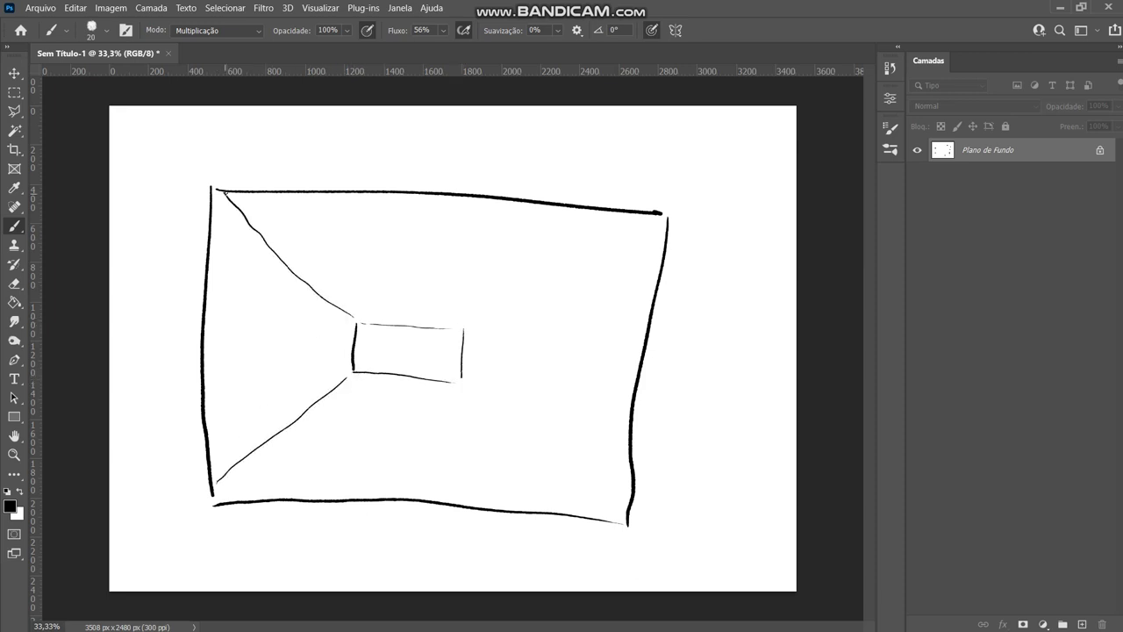
{"action": "left_click_drag", "start_coordinate": [474, 324], "coordinate": [650, 221]}
{"action": "mouse_move", "coordinate": [471, 384]}
{"action": "left_mouse_down"}
{"action": "mouse_move", "coordinate": [562, 451]}
{"action": "mouse_move", "coordinate": [609, 514]}
{"action": "left_mouse_up"}
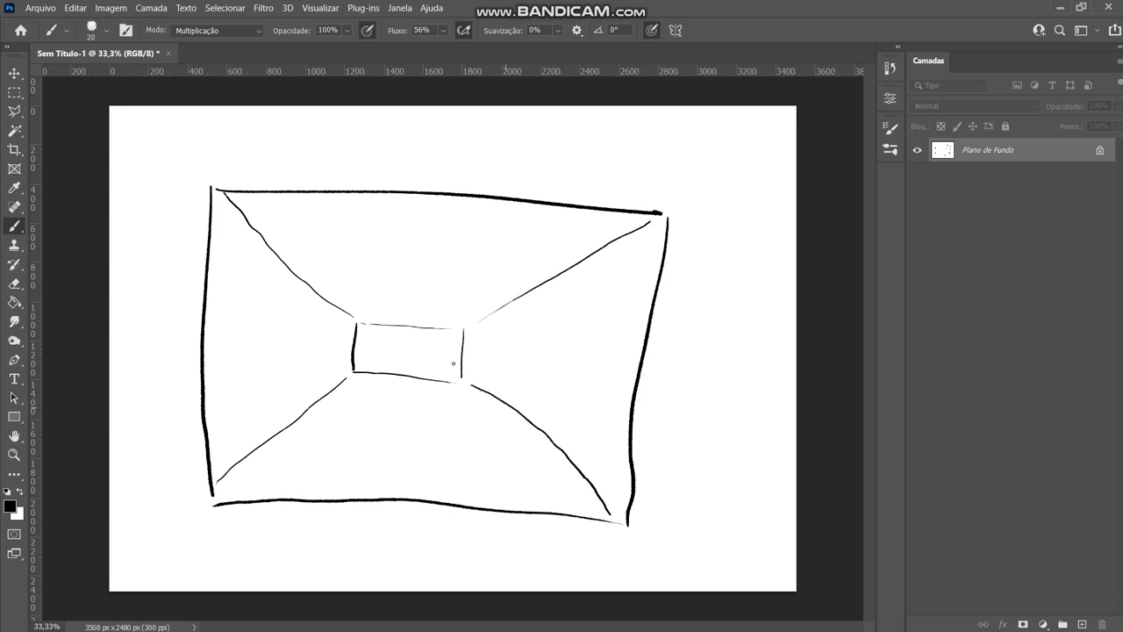
Draw horizontal strokes across the ceiling that widen towards the viewer, and add scalloped outlines along the frame's upper and left edges
{"action": "mouse_move", "coordinate": [410, 312]}
{"action": "left_mouse_down"}
{"action": "mouse_move", "coordinate": [391, 310]}
{"action": "mouse_move", "coordinate": [458, 309]}
{"action": "mouse_move", "coordinate": [368, 299]}
{"action": "mouse_move", "coordinate": [477, 289]}
{"action": "mouse_move", "coordinate": [332, 277]}
{"action": "left_mouse_up"}
{"action": "left_click_drag", "start_coordinate": [437, 284], "coordinate": [476, 289]}
{"action": "left_click_drag", "start_coordinate": [309, 237], "coordinate": [521, 249]}
{"action": "left_click_drag", "start_coordinate": [347, 232], "coordinate": [476, 244]}
{"action": "left_click_drag", "start_coordinate": [300, 231], "coordinate": [524, 249]}
{"action": "mouse_move", "coordinate": [288, 204]}
{"action": "left_mouse_down"}
{"action": "mouse_move", "coordinate": [525, 212]}
{"action": "mouse_move", "coordinate": [284, 198]}
{"action": "left_mouse_up"}
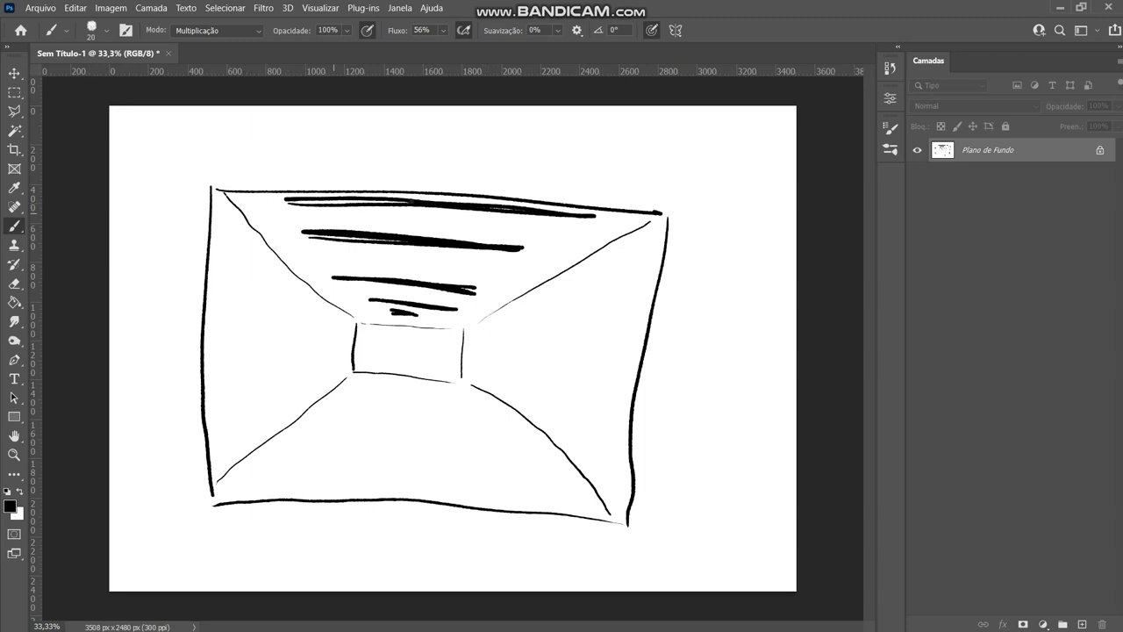
{"action": "mouse_move", "coordinate": [667, 217]}
{"action": "left_mouse_down"}
{"action": "mouse_move", "coordinate": [571, 160]}
{"action": "mouse_move", "coordinate": [467, 121]}
{"action": "mouse_move", "coordinate": [400, 179]}
{"action": "mouse_move", "coordinate": [281, 174]}
{"action": "mouse_move", "coordinate": [218, 211]}
{"action": "left_mouse_up"}
{"action": "left_click_drag", "start_coordinate": [200, 276], "coordinate": [234, 432]}
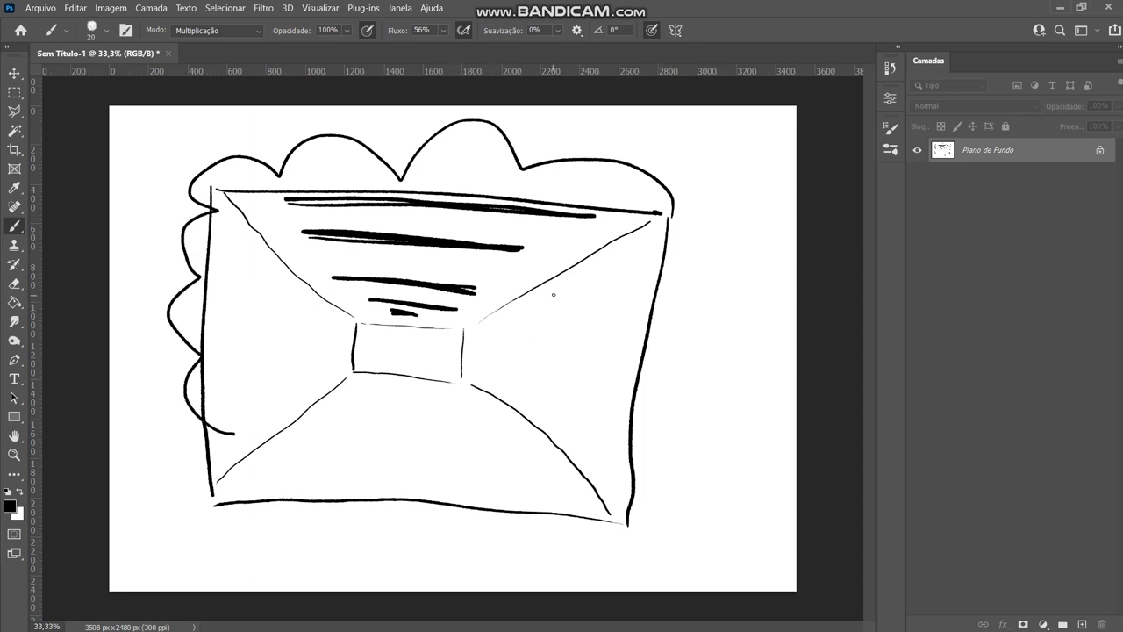
Undo every brush stroke of the new room sketch back to the blank white canvas
{"action": "key", "text": "ctrl+alt+z"}
{"action": "key", "text": "ctrl+alt+z"}
{"action": "key", "text": "ctrl+alt+z"}
{"action": "key", "text": "ctrl+alt+z"}
{"action": "key", "text": "ctrl+alt+z"}
{"action": "key", "text": "ctrl+alt+z"}
{"action": "key", "text": "ctrl+alt+z"}
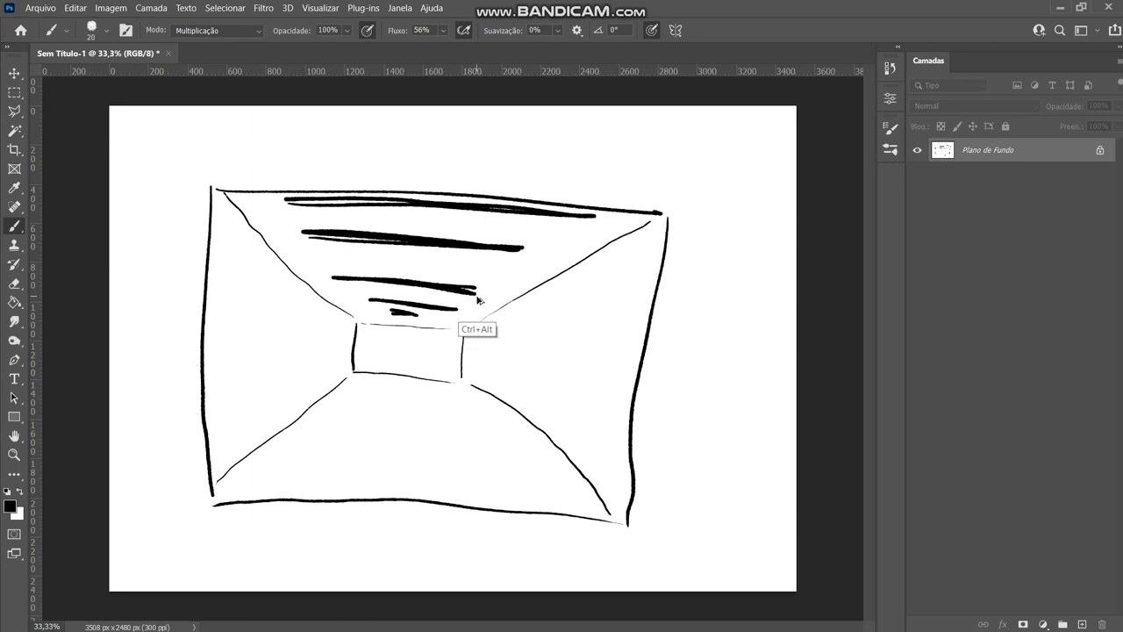
{"action": "key", "text": "ctrl+alt+z"}
{"action": "key", "text": "ctrl+alt+z"}
{"action": "key", "text": "ctrl+alt+z"}
{"action": "key", "text": "ctrl+alt+z"}
{"action": "key", "text": "ctrl+alt+z"}
{"action": "key", "text": "ctrl+alt+z"}
{"action": "key", "text": "ctrl+alt+z"}
{"action": "key", "text": "ctrl+alt+z"}
{"action": "key", "text": "ctrl+alt+z"}
{"action": "key", "text": "ctrl+alt+z"}
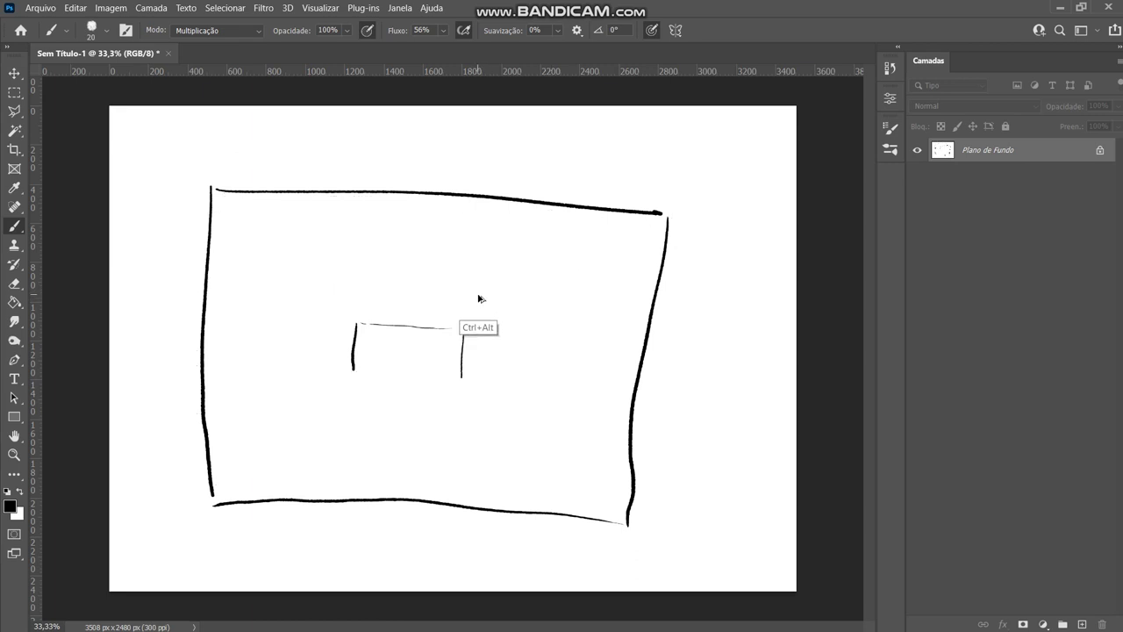
{"action": "key", "text": "ctrl+alt+z"}
{"action": "key", "text": "ctrl+alt+z"}
{"action": "key", "text": "ctrl+alt+z"}
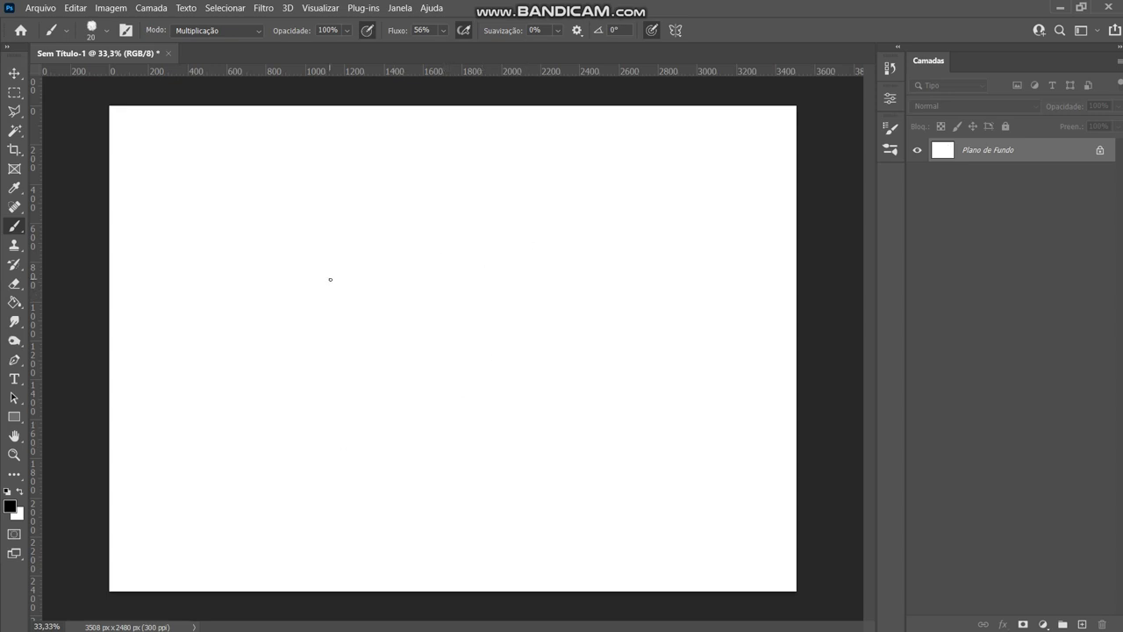
Sketch a landscape with thin distant mountains and horizon lines, thicker nearby hills on the left, and a scribbled bush
{"action": "mouse_move", "coordinate": [193, 160]}
{"action": "left_mouse_down"}
{"action": "mouse_move", "coordinate": [224, 164]}
{"action": "mouse_move", "coordinate": [117, 205]}
{"action": "mouse_move", "coordinate": [154, 183]}
{"action": "mouse_move", "coordinate": [226, 169]}
{"action": "mouse_move", "coordinate": [277, 227]}
{"action": "mouse_move", "coordinate": [285, 196]}
{"action": "mouse_move", "coordinate": [333, 148]}
{"action": "mouse_move", "coordinate": [393, 260]}
{"action": "mouse_move", "coordinate": [400, 251]}
{"action": "mouse_move", "coordinate": [379, 224]}
{"action": "mouse_move", "coordinate": [771, 248]}
{"action": "left_mouse_up"}
{"action": "left_click_drag", "start_coordinate": [396, 279], "coordinate": [711, 313]}
{"action": "mouse_move", "coordinate": [427, 395]}
{"action": "left_mouse_down"}
{"action": "mouse_move", "coordinate": [353, 321]}
{"action": "mouse_move", "coordinate": [243, 326]}
{"action": "mouse_move", "coordinate": [107, 469]}
{"action": "left_mouse_up"}
{"action": "mouse_move", "coordinate": [237, 332]}
{"action": "left_mouse_down"}
{"action": "mouse_move", "coordinate": [186, 293]}
{"action": "mouse_move", "coordinate": [108, 312]}
{"action": "left_mouse_up"}
{"action": "mouse_move", "coordinate": [333, 323]}
{"action": "left_mouse_down"}
{"action": "mouse_move", "coordinate": [344, 312]}
{"action": "mouse_move", "coordinate": [318, 326]}
{"action": "mouse_move", "coordinate": [337, 351]}
{"action": "mouse_move", "coordinate": [386, 316]}
{"action": "mouse_move", "coordinate": [351, 353]}
{"action": "mouse_move", "coordinate": [298, 360]}
{"action": "mouse_move", "coordinate": [307, 326]}
{"action": "mouse_move", "coordinate": [359, 341]}
{"action": "mouse_move", "coordinate": [386, 329]}
{"action": "mouse_move", "coordinate": [333, 329]}
{"action": "mouse_move", "coordinate": [345, 351]}
{"action": "left_mouse_up"}
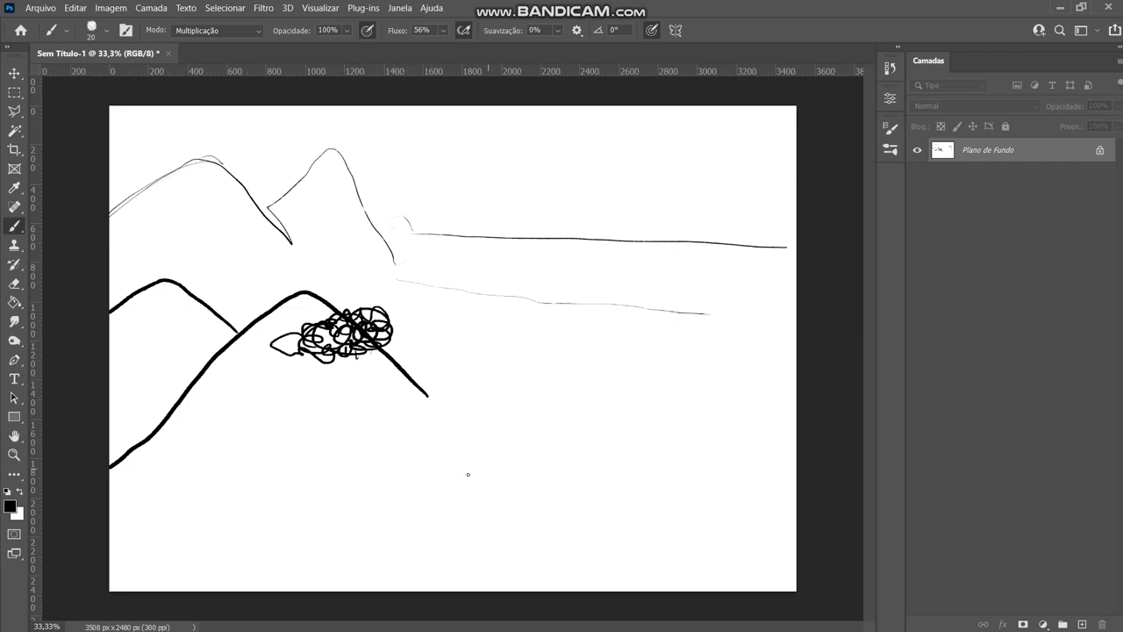
Add a cloud and two birds in the sky, and draw a large spiral in the foreground beside the hills
{"action": "mouse_move", "coordinate": [553, 164]}
{"action": "left_mouse_down"}
{"action": "mouse_move", "coordinate": [602, 164]}
{"action": "mouse_move", "coordinate": [546, 143]}
{"action": "mouse_move", "coordinate": [540, 158]}
{"action": "mouse_move", "coordinate": [566, 160]}
{"action": "left_mouse_up"}
{"action": "mouse_move", "coordinate": [684, 142]}
{"action": "left_mouse_down"}
{"action": "mouse_move", "coordinate": [663, 136]}
{"action": "mouse_move", "coordinate": [707, 130]}
{"action": "left_mouse_up"}
{"action": "left_click_drag", "start_coordinate": [661, 161], "coordinate": [709, 151]}
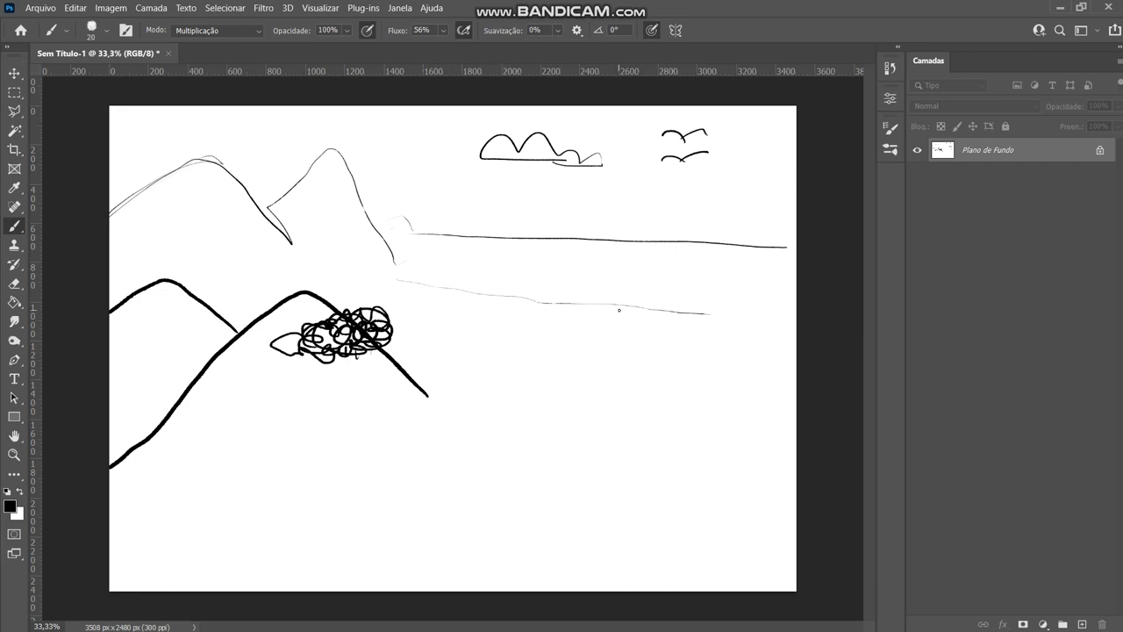
{"action": "mouse_move", "coordinate": [600, 395]}
{"action": "left_mouse_down"}
{"action": "mouse_move", "coordinate": [555, 298]}
{"action": "mouse_move", "coordinate": [373, 369]}
{"action": "mouse_move", "coordinate": [493, 465]}
{"action": "mouse_move", "coordinate": [432, 370]}
{"action": "left_mouse_up"}
{"action": "left_click_drag", "start_coordinate": [429, 409], "coordinate": [421, 391]}
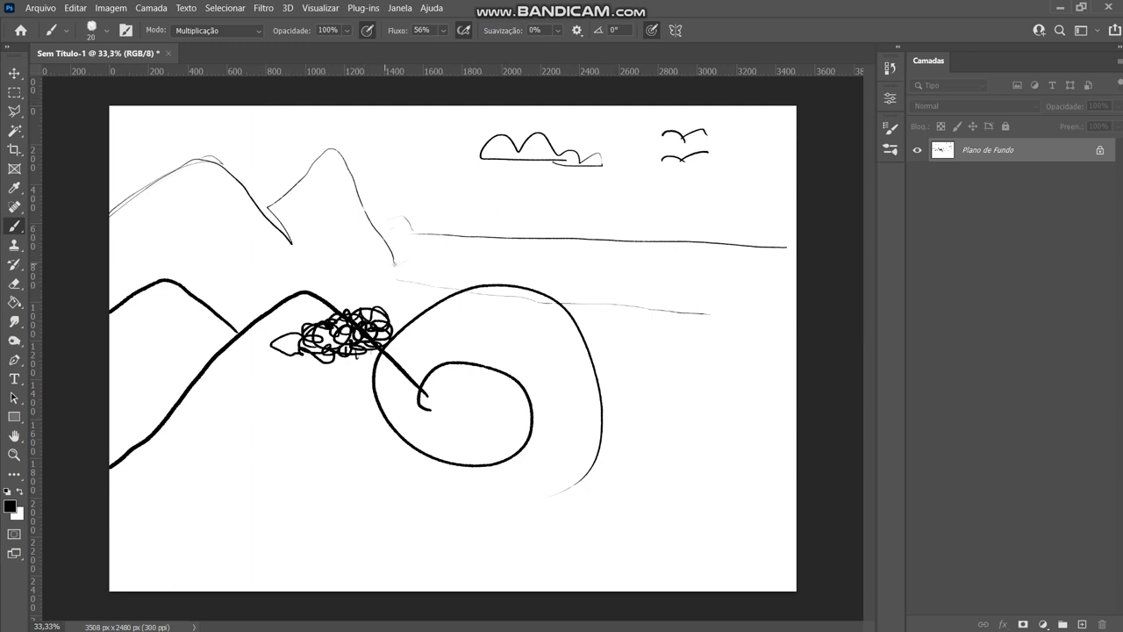
Switch to Chrome and show the comic page image from the existing "diagramação quadrinhos" search
{"action": "key", "text": "super"}
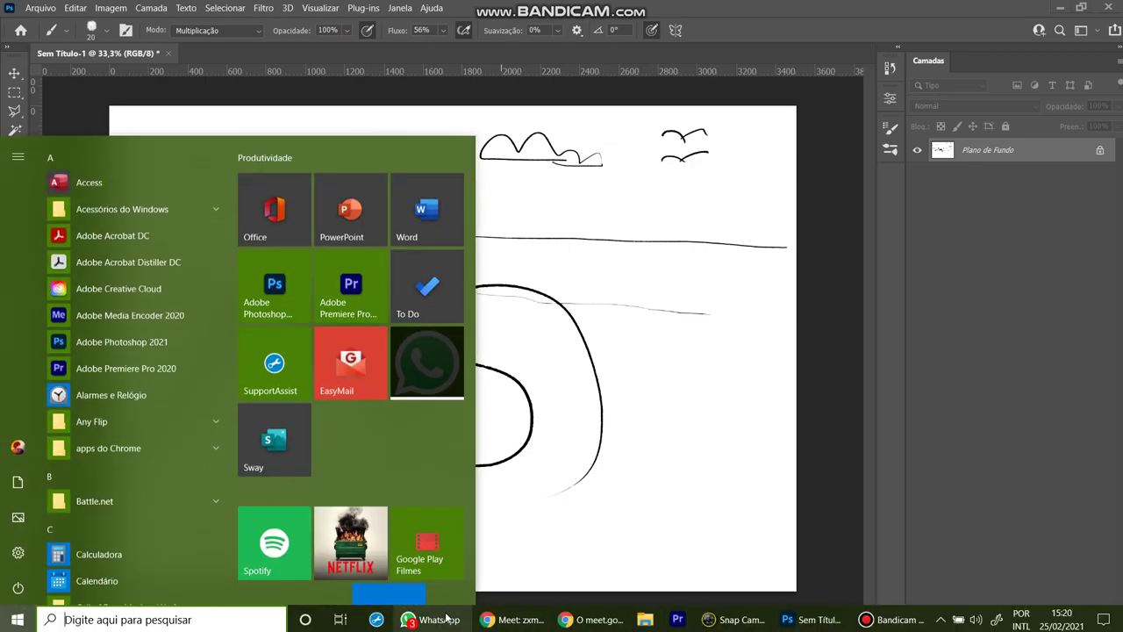
{"action": "left_click", "coordinate": [517, 619]}
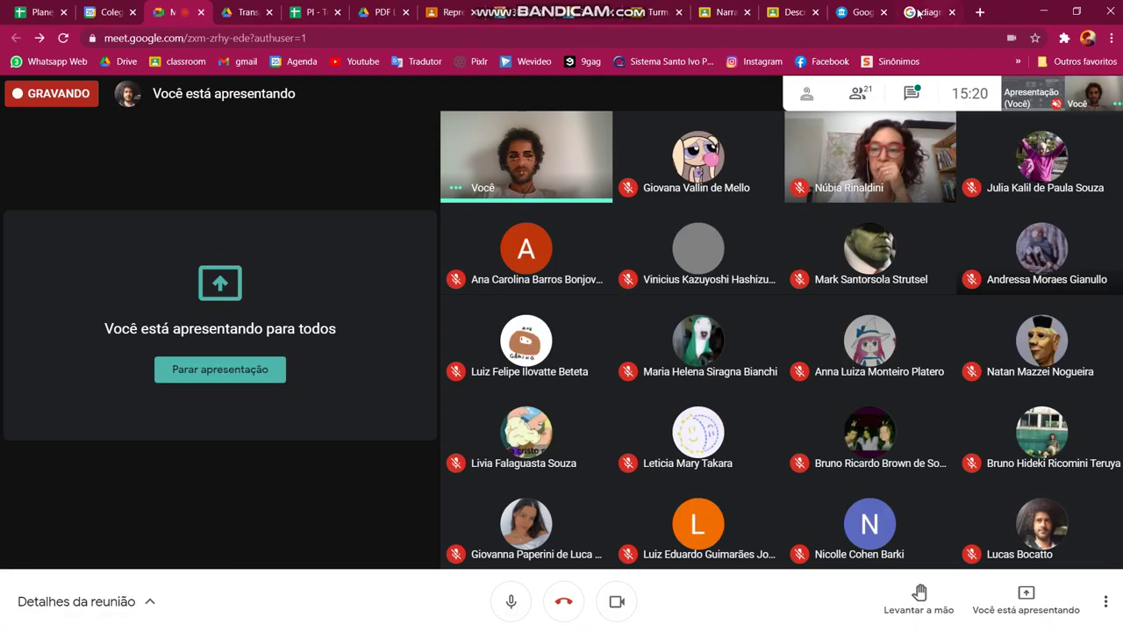
{"action": "left_click", "coordinate": [928, 11]}
{"action": "scroll", "coordinate": [500, 232], "scroll_direction": "up", "scroll_amount": 1}
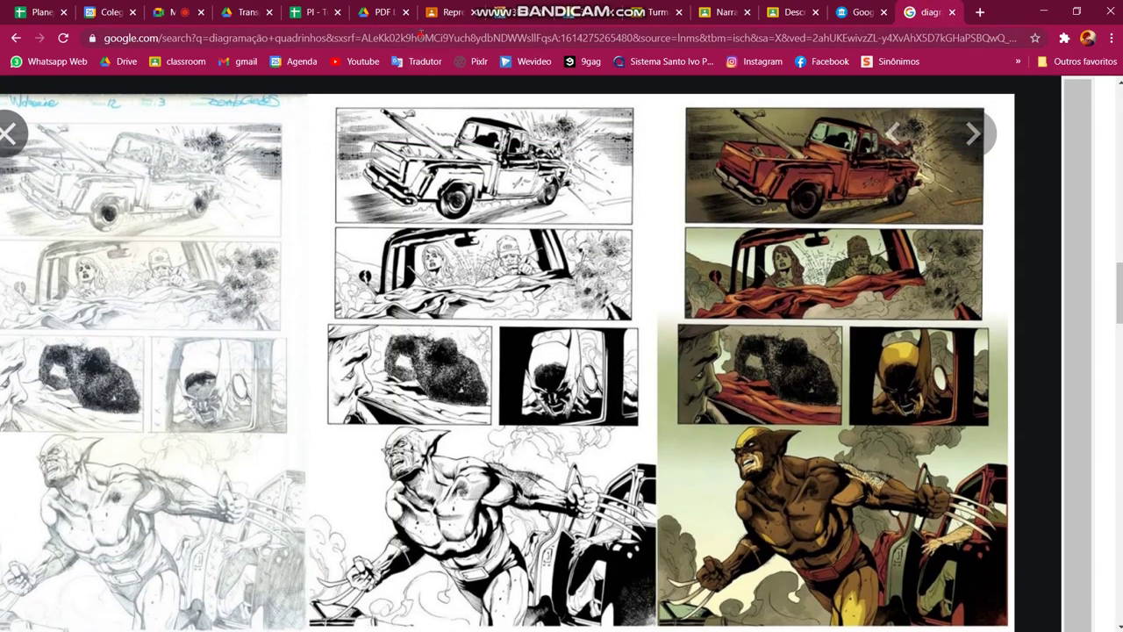
Search Google for "arquiterutra gotica" and browse the image results of Gothic buildings
{"action": "left_click", "coordinate": [421, 37]}
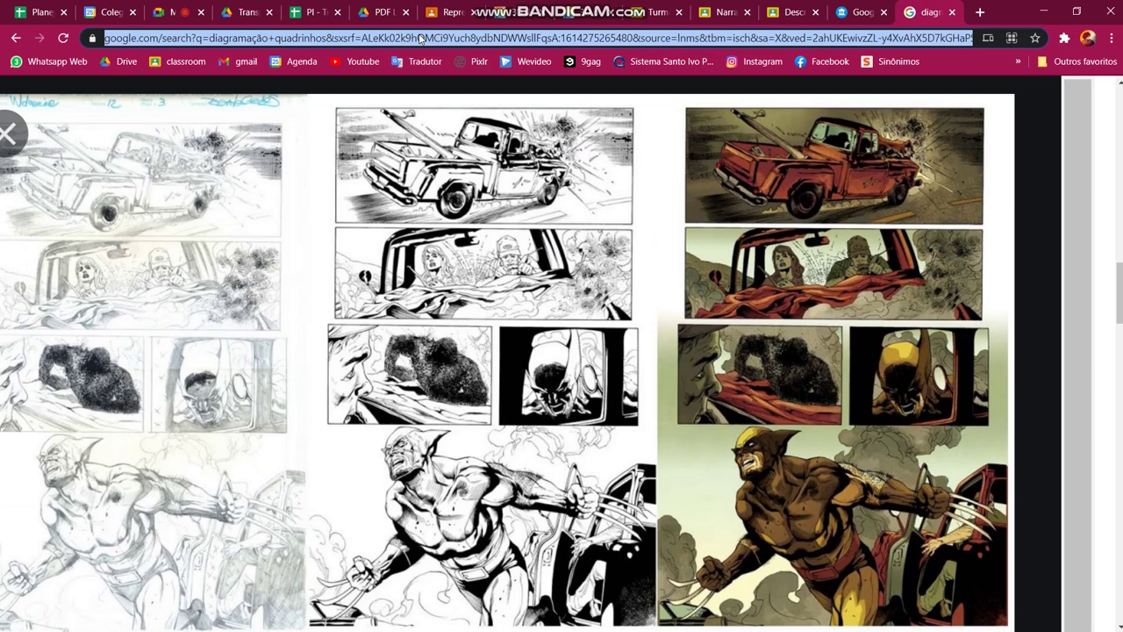
{"action": "type", "text": "arquiterutra "}
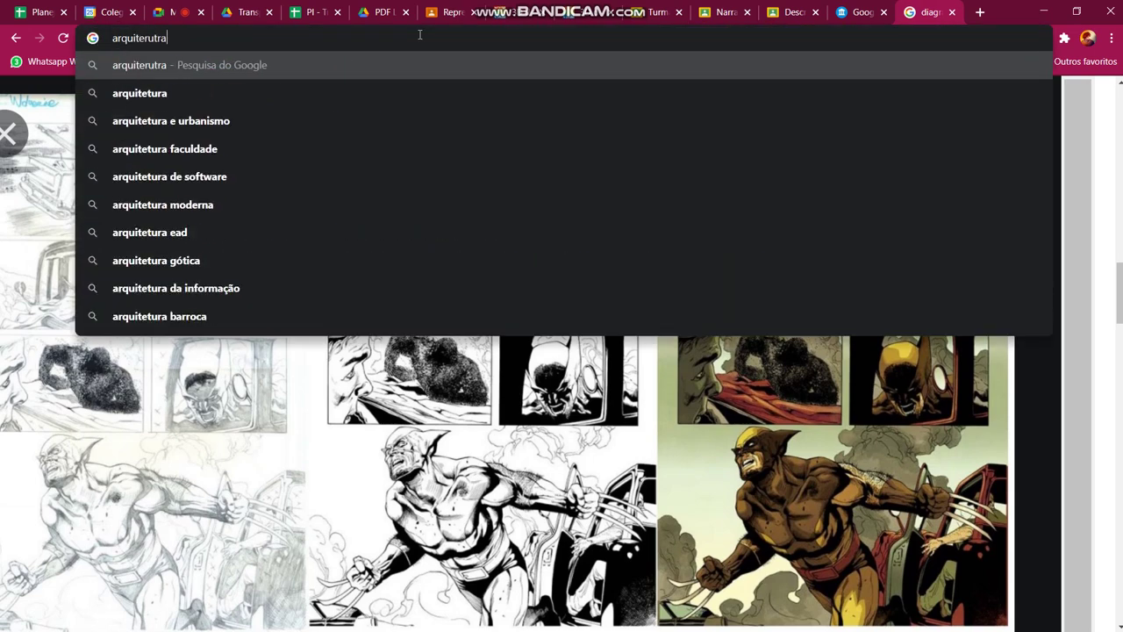
{"action": "type", "text": "gotica"}
{"action": "key", "text": "Return"}
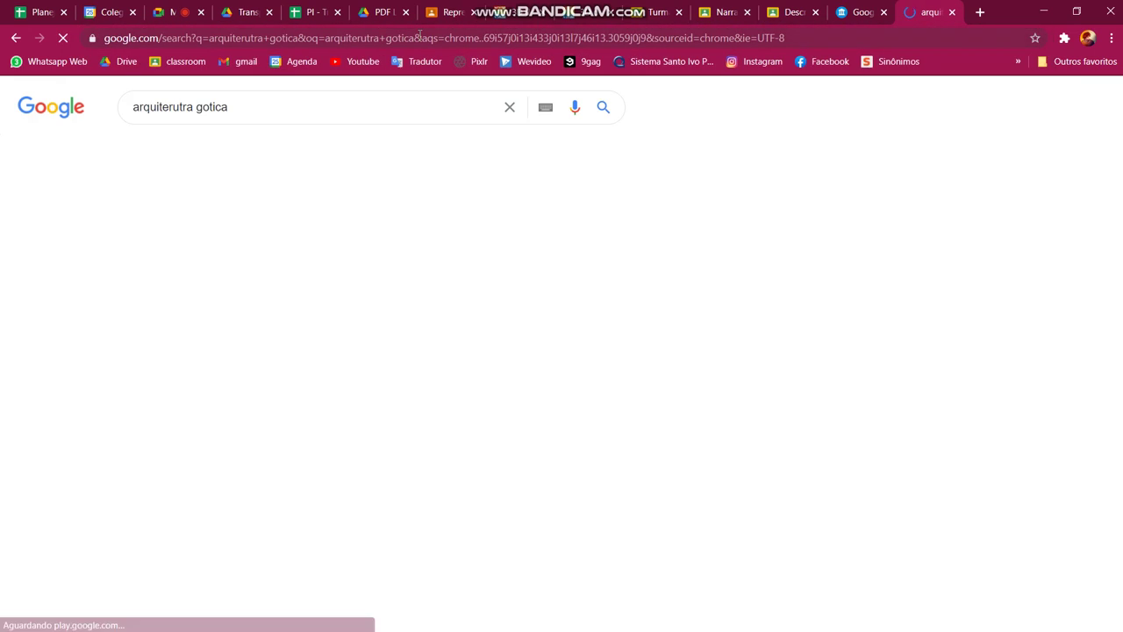
{"action": "left_click", "coordinate": [316, 213]}
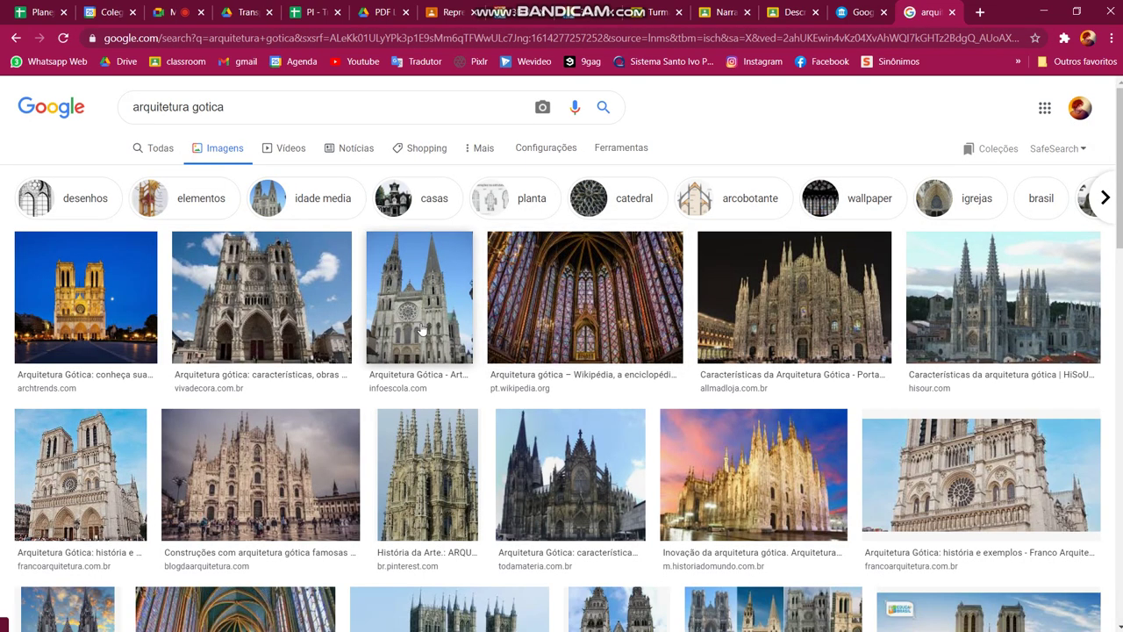
{"action": "scroll", "coordinate": [684, 438], "scroll_direction": "down", "scroll_amount": 3}
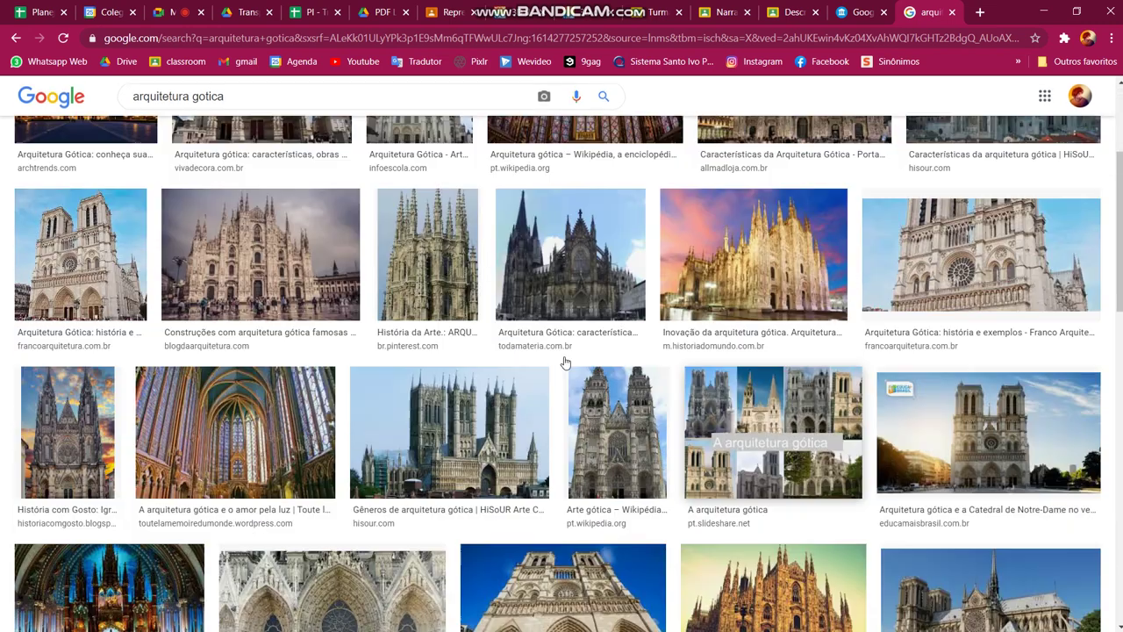
Return to the Google Meet call and stop presenting the screen
{"action": "left_click", "coordinate": [209, 12]}
{"action": "left_click", "coordinate": [259, 369]}
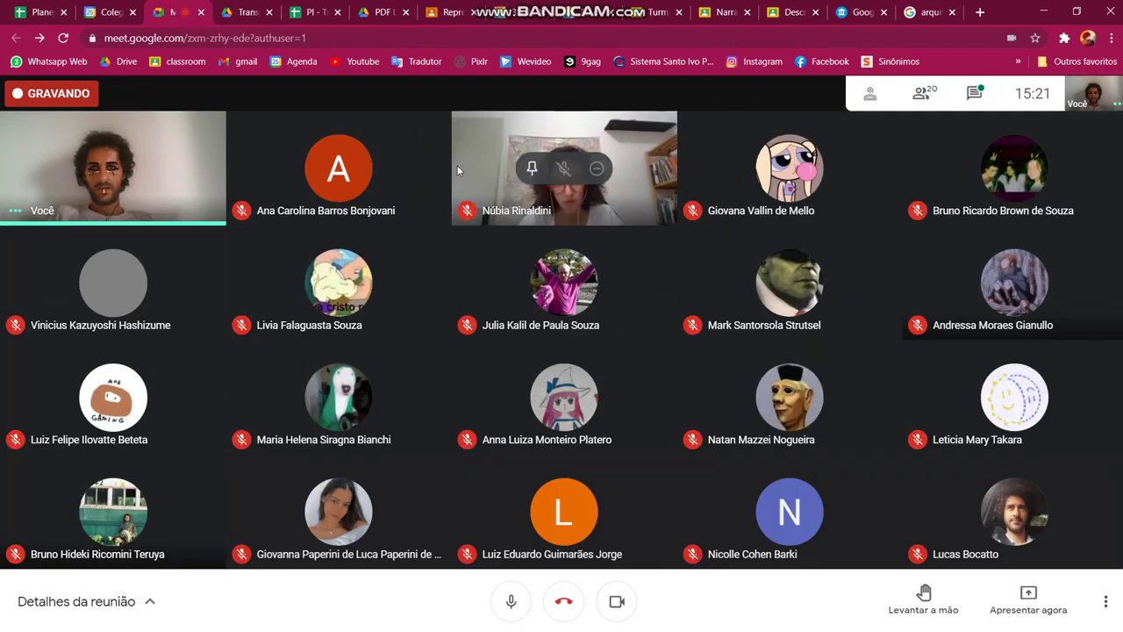
{"action": "key", "text": "super"}
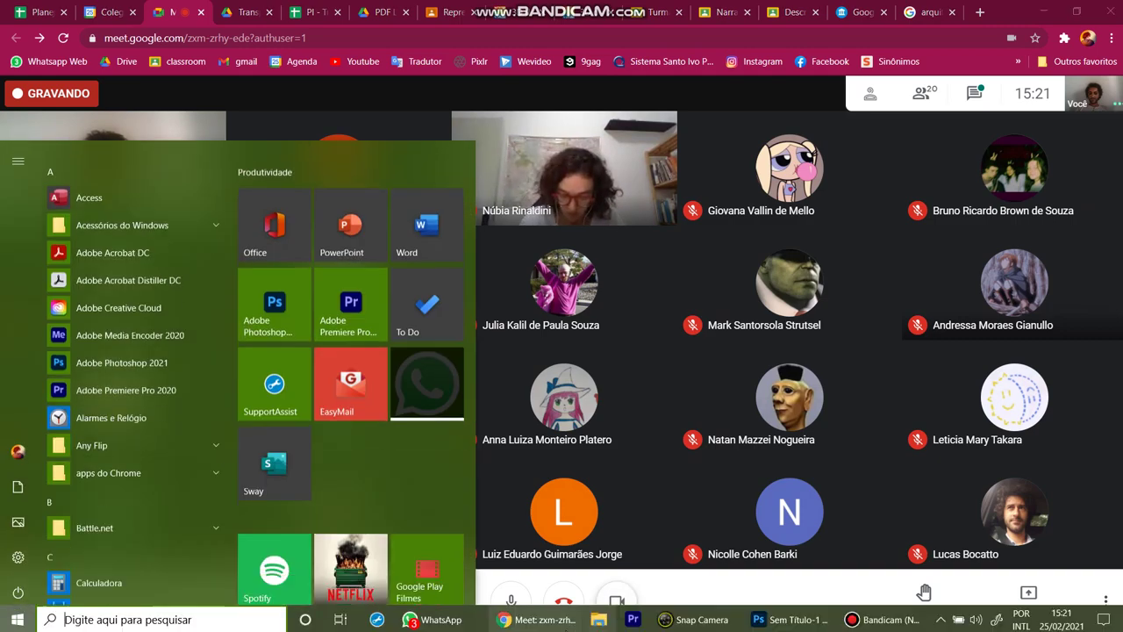